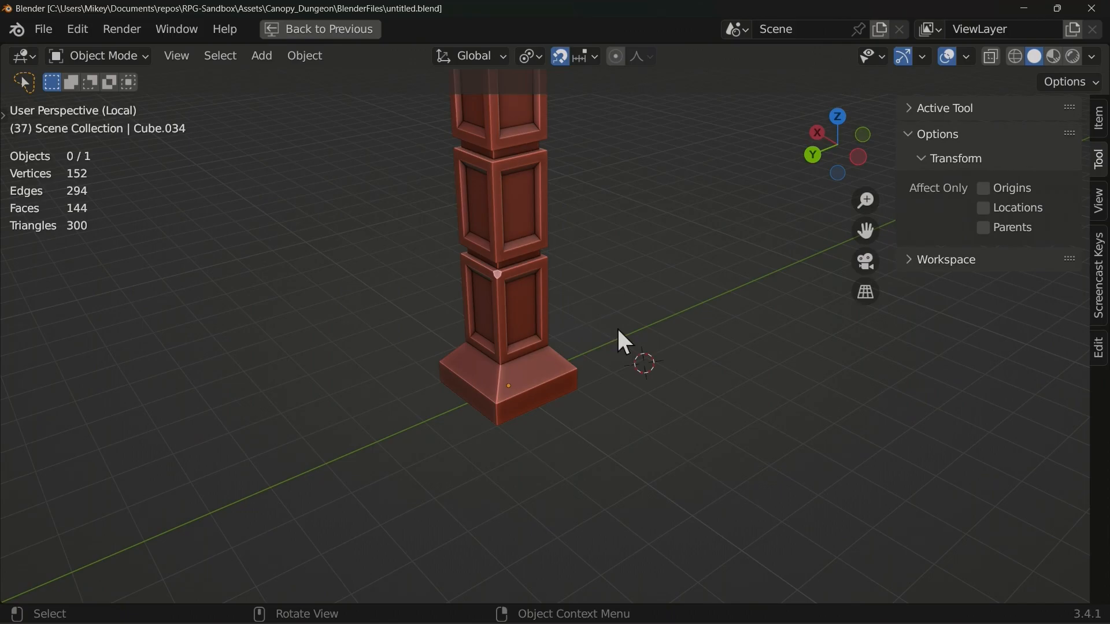
Select the pillar and enter Edit Mode with face selection active.
{"action": "middle_click_drag", "start_coordinate": [677, 312], "coordinate": [645, 349]}
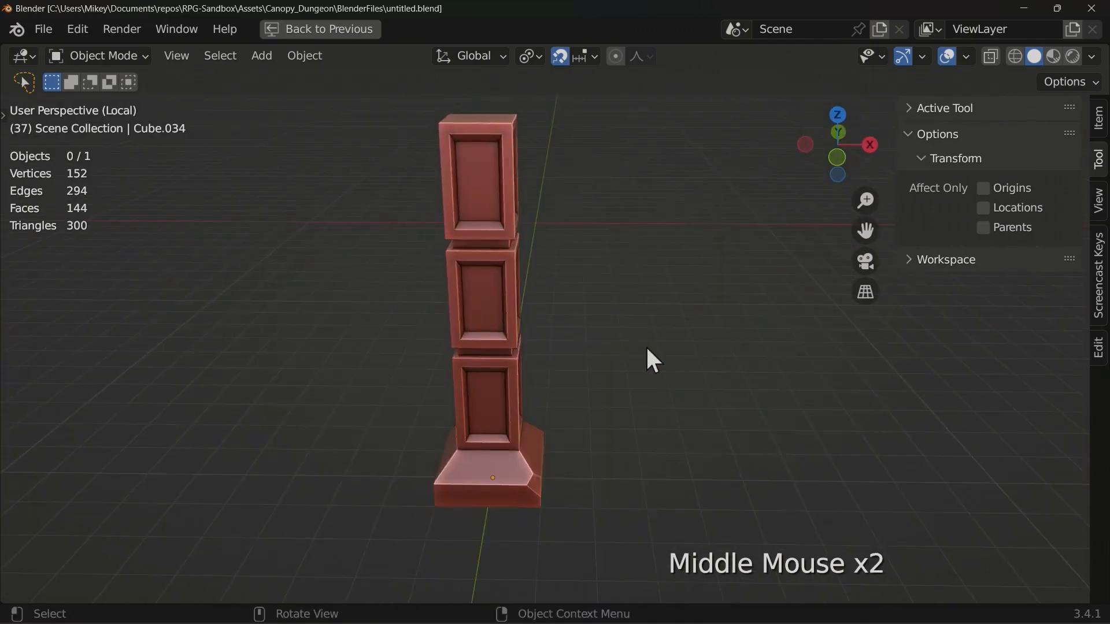
{"action": "scroll", "coordinate": [507, 490], "scroll_direction": "up", "scroll_amount": 4}
{"action": "middle_click_drag", "start_coordinate": [445, 446], "coordinate": [257, 347]}
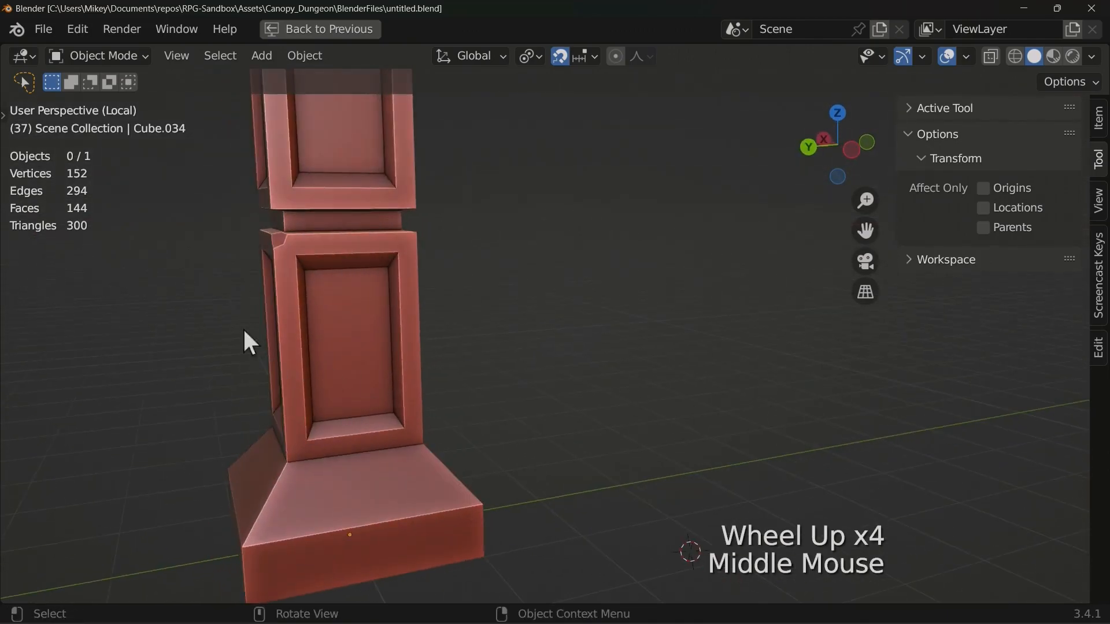
{"action": "middle_click_drag", "start_coordinate": [434, 335], "coordinate": [436, 127], "text": "shift"}
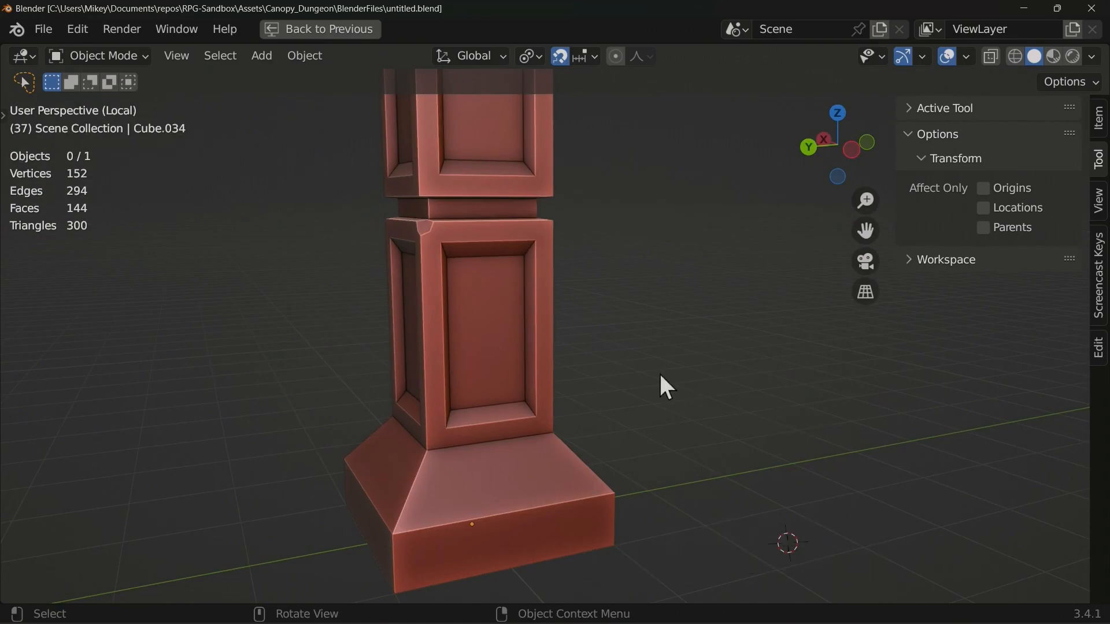
{"action": "middle_click_drag", "start_coordinate": [660, 376], "coordinate": [706, 332]}
{"action": "middle_click_drag", "start_coordinate": [630, 337], "coordinate": [503, 347]}
{"action": "left_click", "coordinate": [502, 347]}
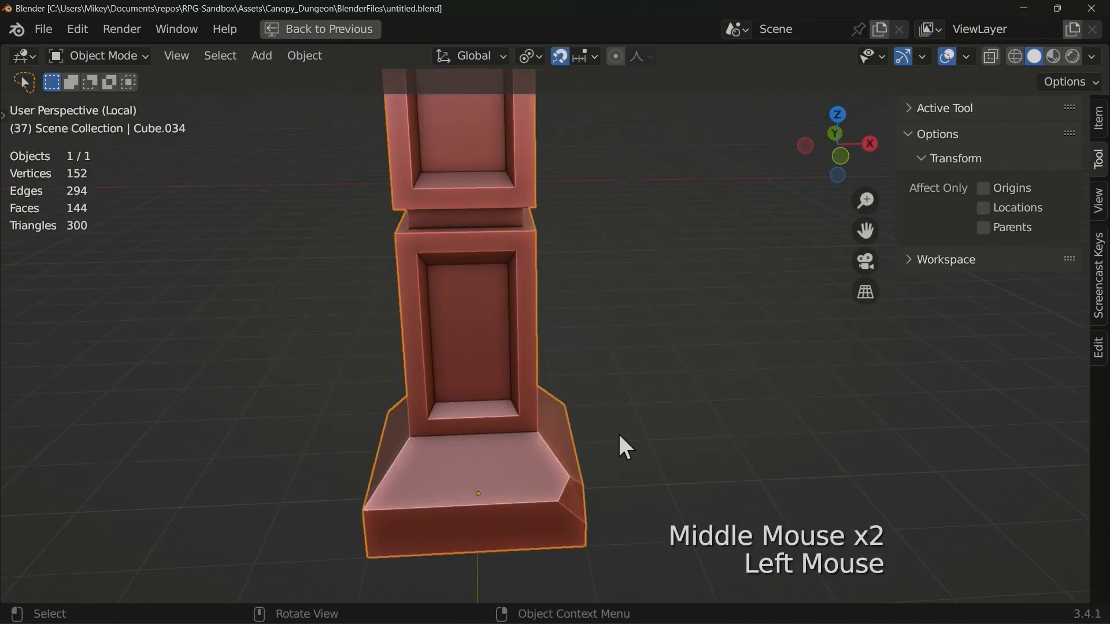
{"action": "key", "text": "Tab"}
{"action": "left_click", "coordinate": [205, 56]}
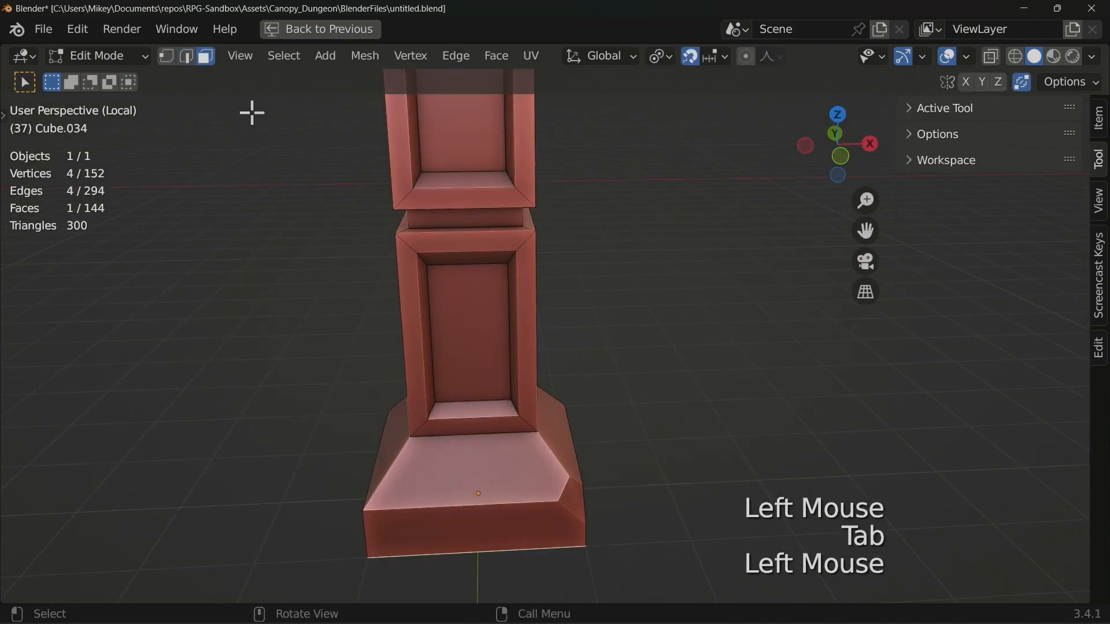
Delete the vertices of the chipped face on the base corner and of the chipped face at the lowest panelled block's upper corner.
{"action": "left_click", "coordinate": [570, 492]}
{"action": "key", "text": "x"}
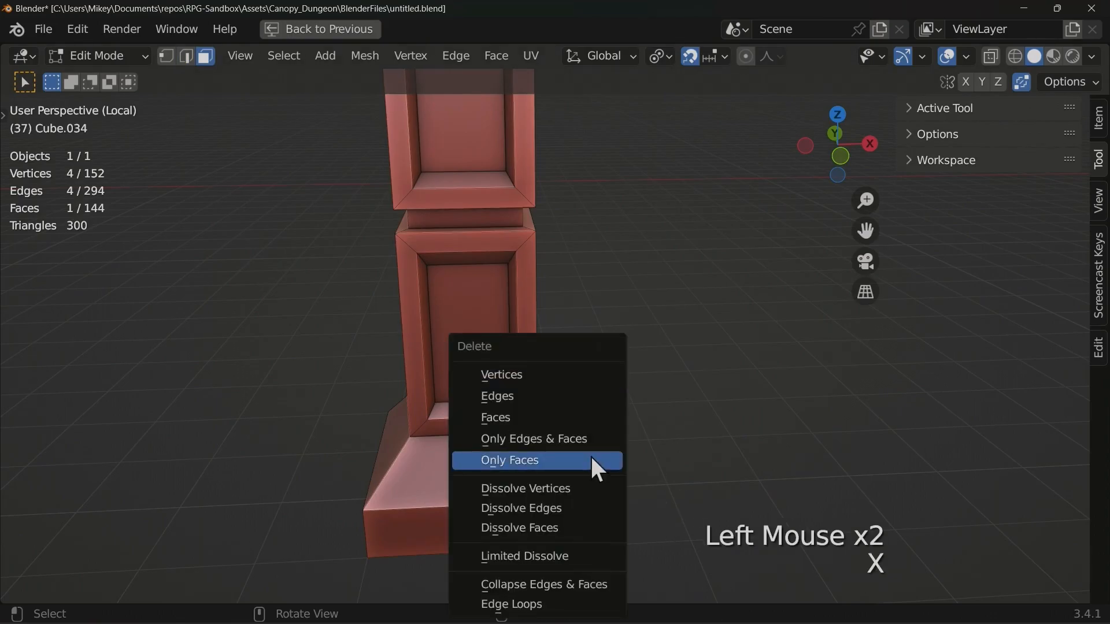
{"action": "left_click", "coordinate": [572, 381]}
{"action": "middle_click_drag", "start_coordinate": [294, 349], "coordinate": [480, 235]}
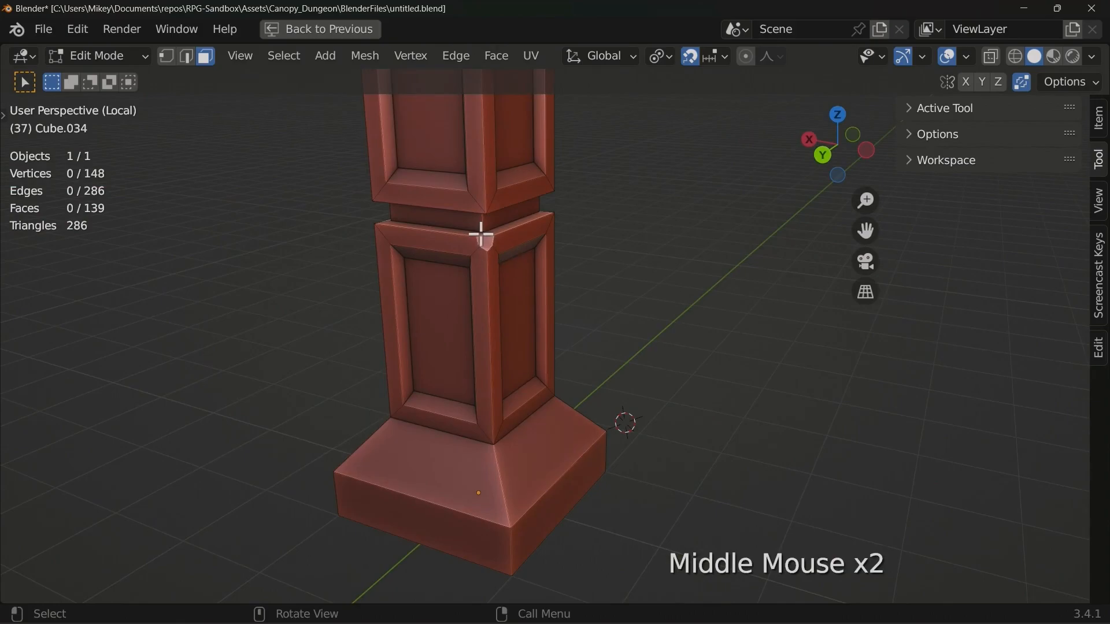
{"action": "left_click", "coordinate": [485, 243]}
{"action": "key", "text": "x"}
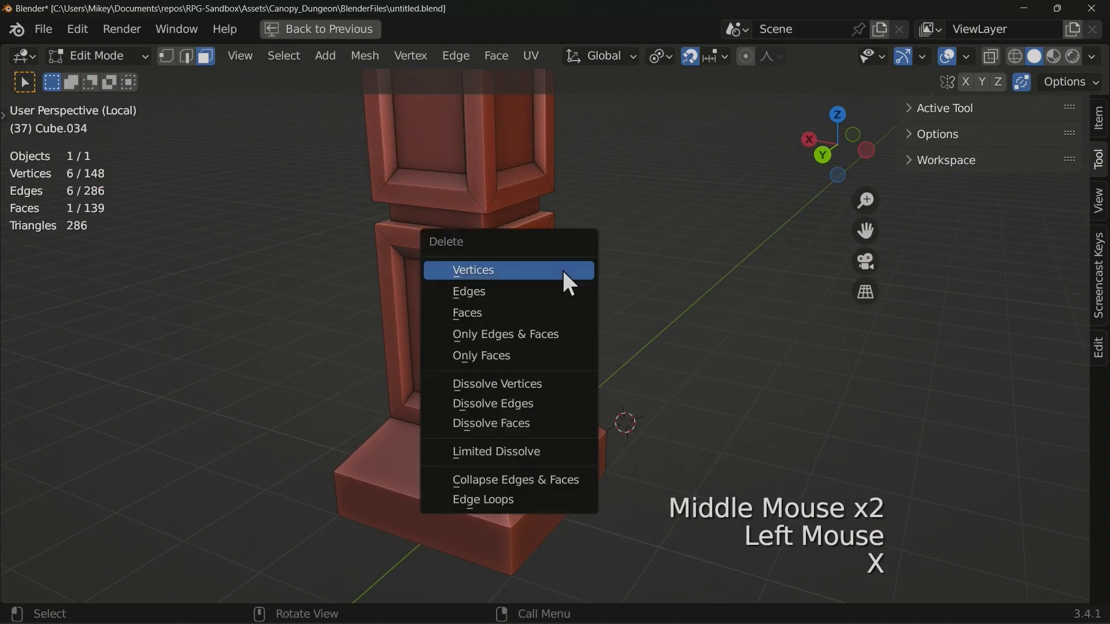
{"action": "left_click", "coordinate": [563, 272]}
Examine the open base corner and the missing corner of the lowest panelled block from several sides.
{"action": "middle_click_drag", "start_coordinate": [406, 248], "coordinate": [521, 483]}
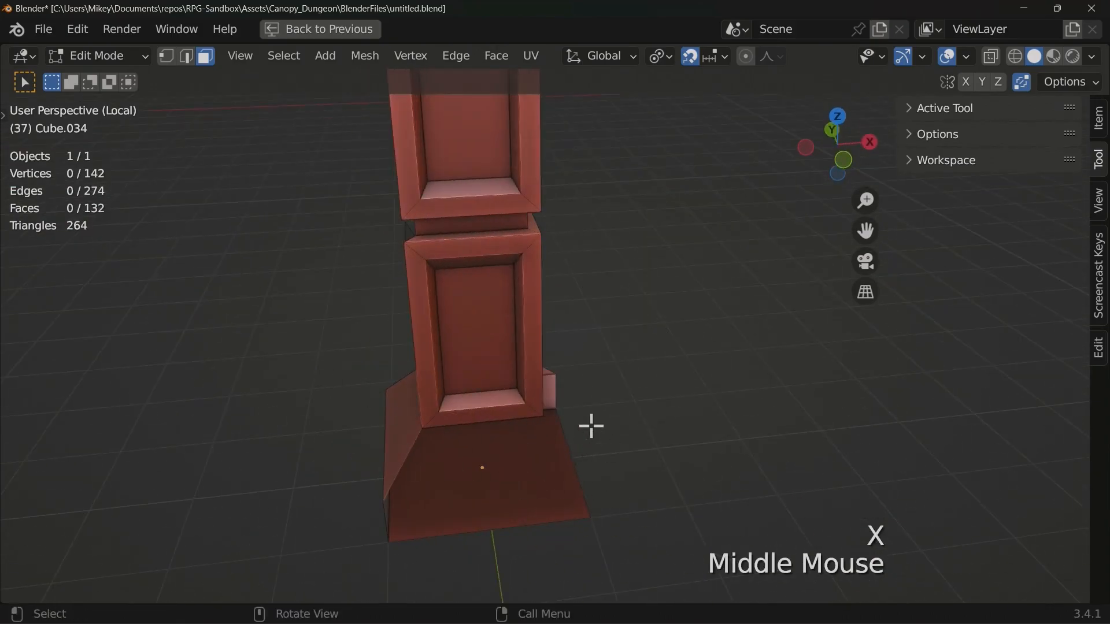
{"action": "scroll", "coordinate": [601, 404], "scroll_direction": "down", "scroll_amount": 4}
{"action": "middle_click_drag", "start_coordinate": [602, 404], "coordinate": [554, 364], "text": "shift"}
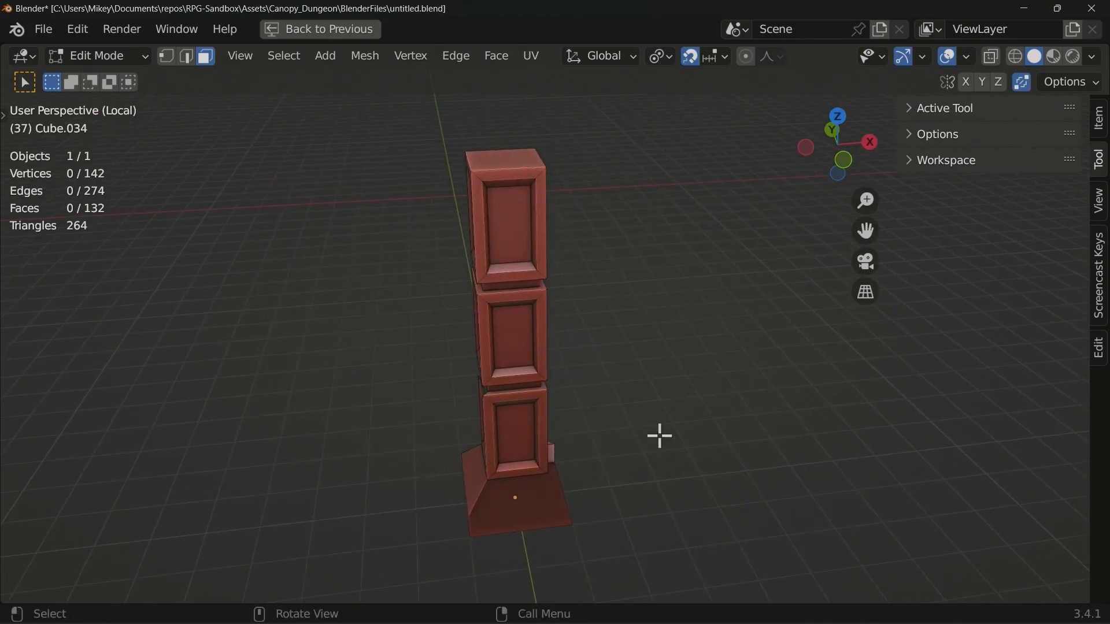
{"action": "scroll", "coordinate": [600, 443], "scroll_direction": "up", "scroll_amount": 3}
{"action": "scroll", "coordinate": [600, 443], "scroll_direction": "down", "scroll_amount": 3}
{"action": "scroll", "coordinate": [637, 470], "scroll_direction": "up", "scroll_amount": 2}
{"action": "middle_click_drag", "start_coordinate": [647, 473], "coordinate": [403, 344]}
{"action": "middle_click_drag", "start_coordinate": [589, 382], "coordinate": [358, 376]}
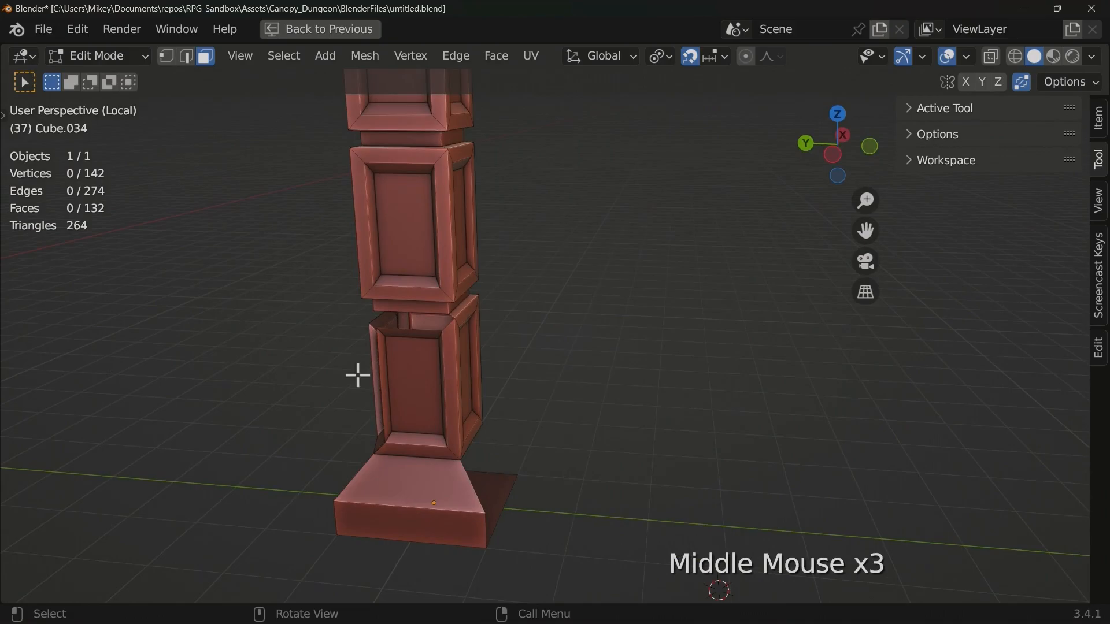
{"action": "middle_click_drag", "start_coordinate": [357, 375], "coordinate": [449, 305]}
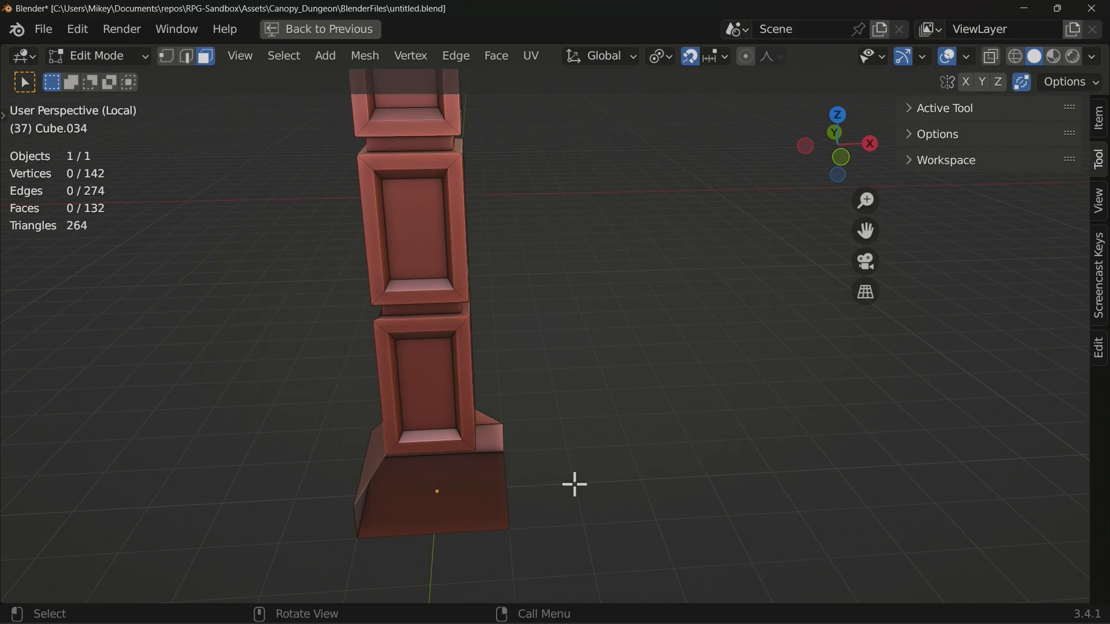
Switch to vertex selection and set the snapping target to Vertex.
{"action": "middle_click_drag", "start_coordinate": [574, 484], "coordinate": [509, 404]}
{"action": "middle_click_drag", "start_coordinate": [508, 404], "coordinate": [405, 260], "text": "shift"}
{"action": "left_click", "coordinate": [166, 56]}
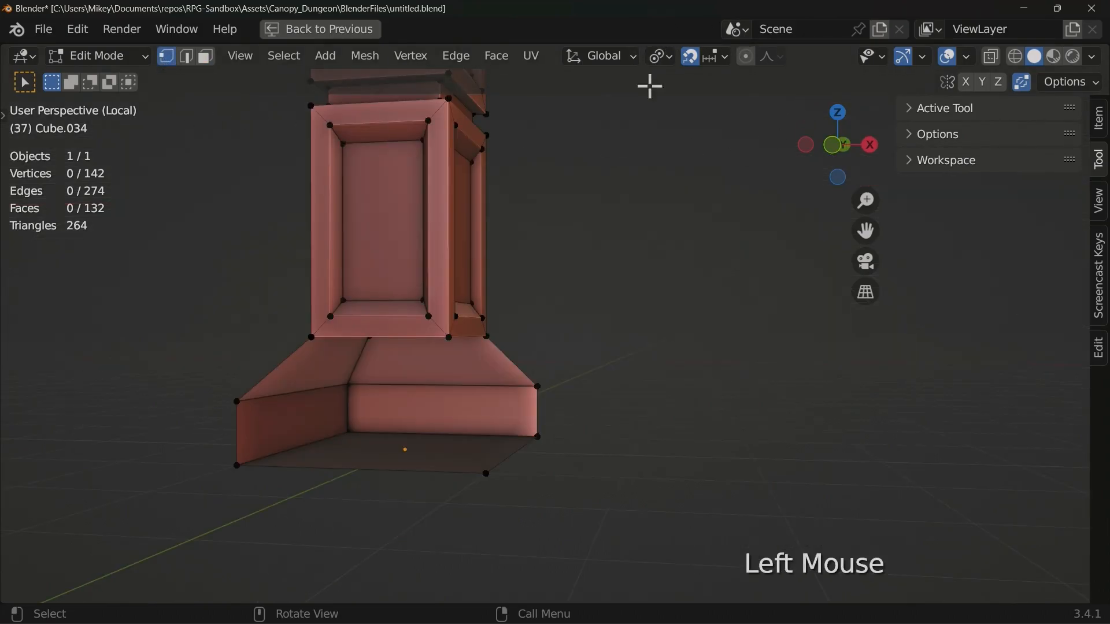
{"action": "left_click", "coordinate": [716, 56]}
{"action": "left_click", "coordinate": [688, 137]}
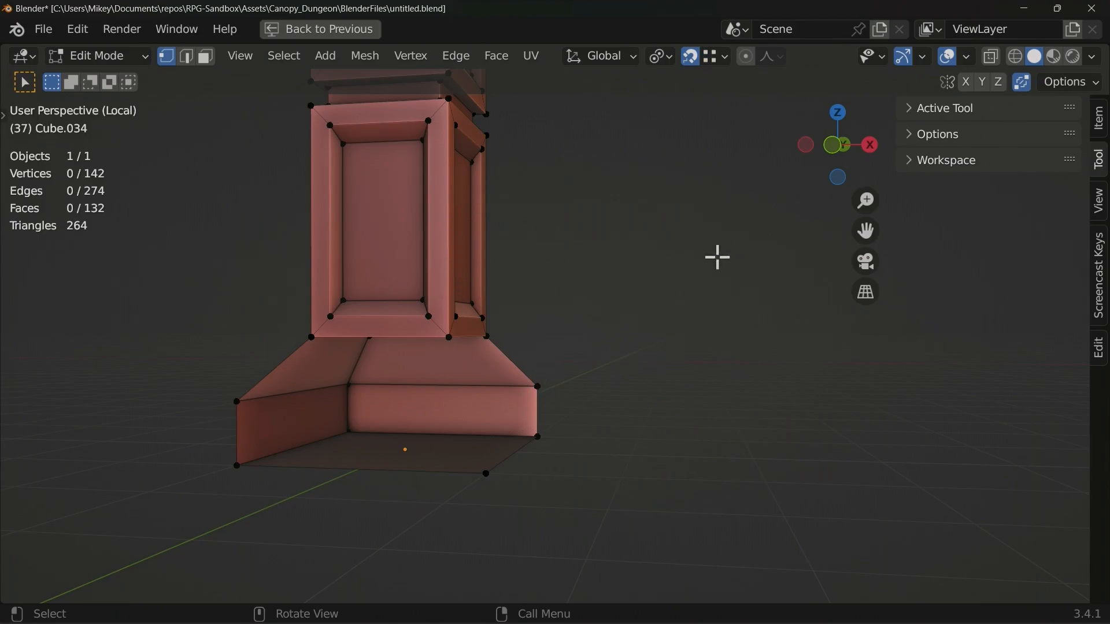
{"action": "left_click", "coordinate": [1025, 82]}
{"action": "left_click", "coordinate": [1026, 82]}
Extrude the upper vertex of the base's adjacent corner 2 m along X, snapping it in line with the opposite corner vertex.
{"action": "left_click", "coordinate": [541, 387]}
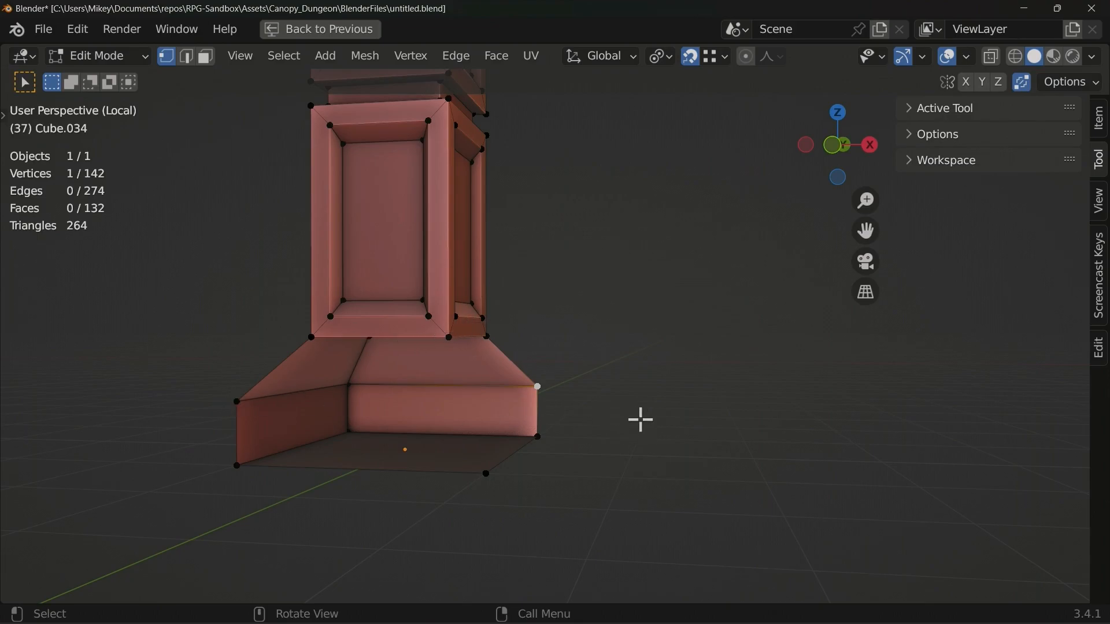
{"action": "middle_click_drag", "start_coordinate": [545, 334], "coordinate": [464, 530]}
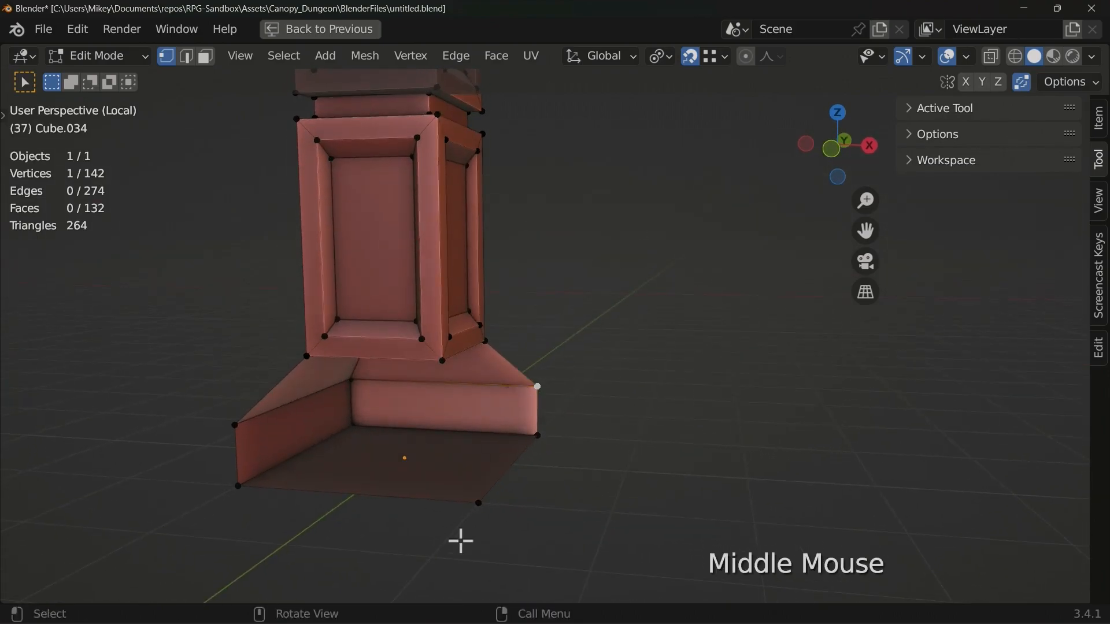
{"action": "left_click", "coordinate": [248, 444]}
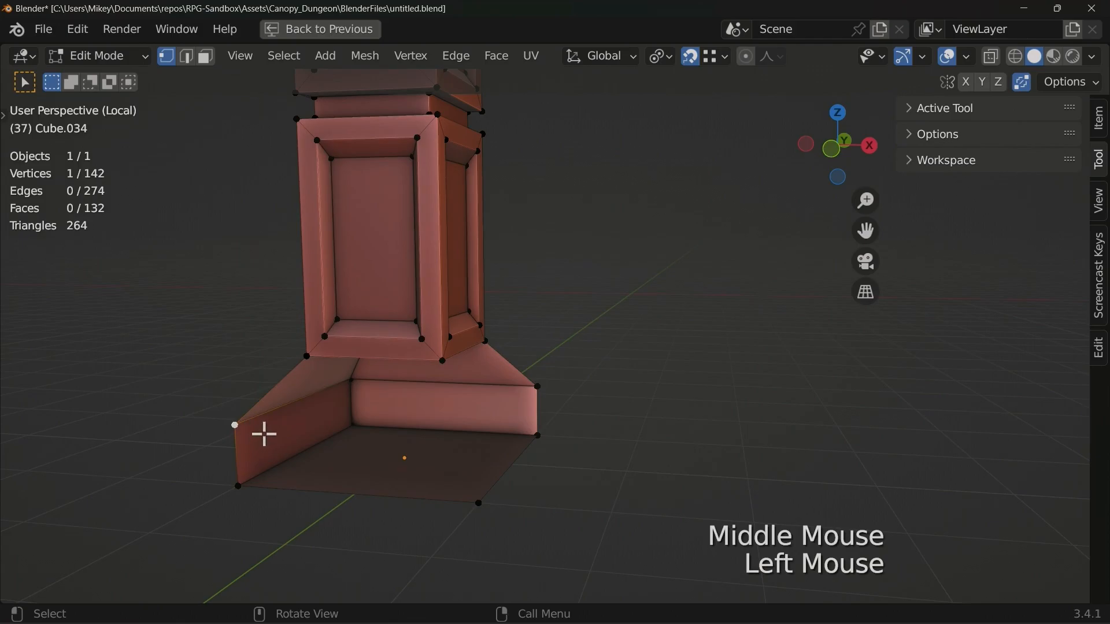
{"action": "left_click", "coordinate": [327, 451]}
{"action": "key", "text": "e"}
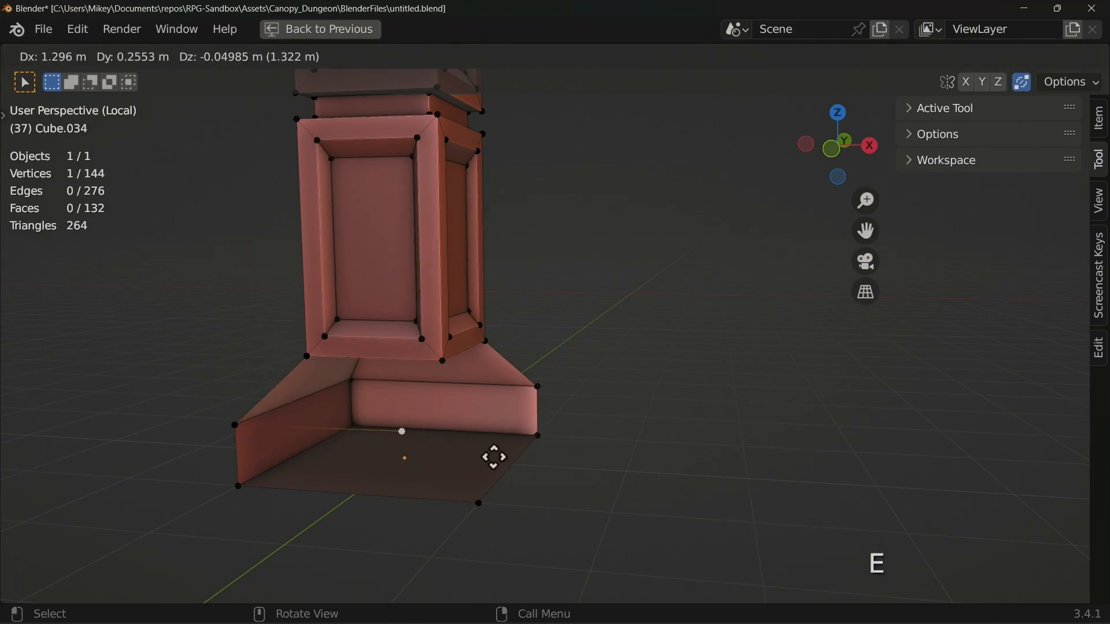
{"action": "key", "text": "x"}
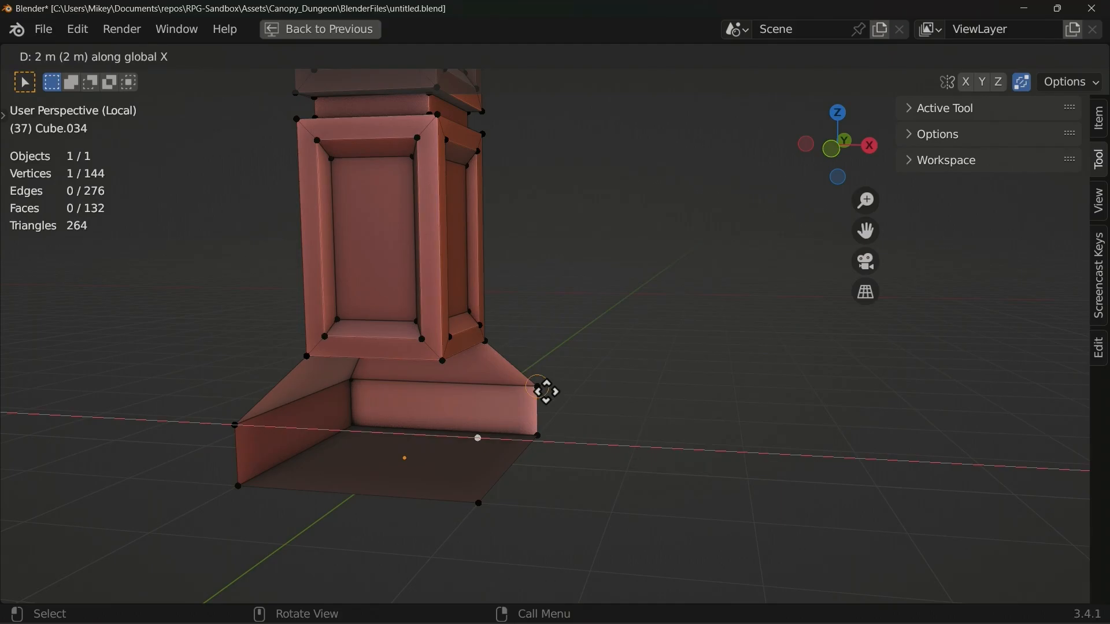
{"action": "left_click", "coordinate": [545, 391]}
Connect the new base corner vertex with edges to the adjacent upper corner, lower corner and panelled block corner, and switch to edge selection.
{"action": "left_click", "coordinate": [553, 397]}
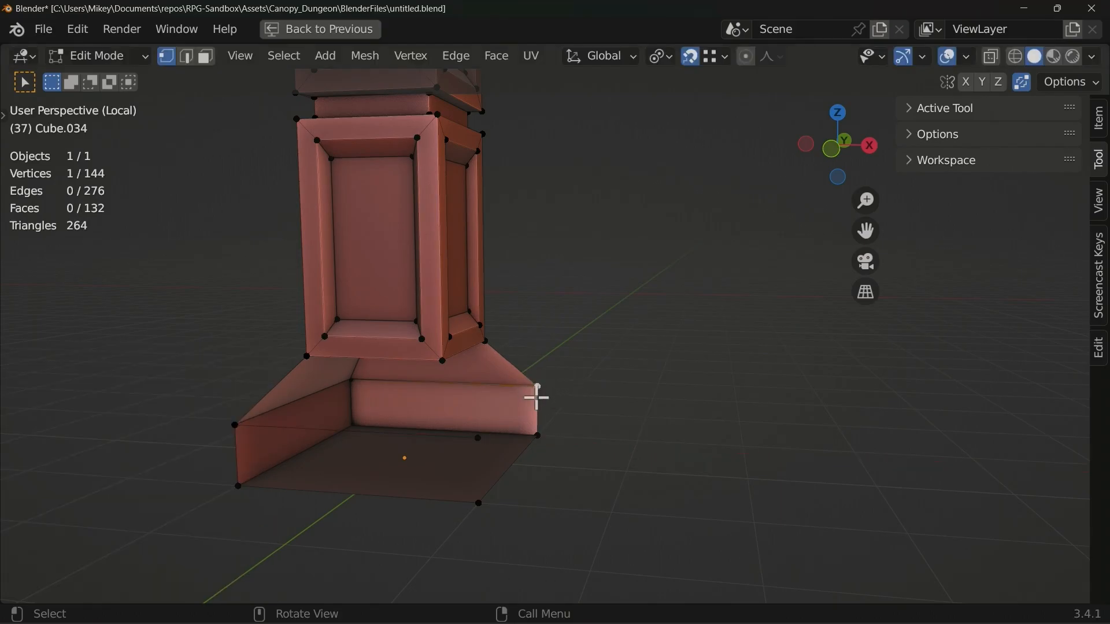
{"action": "left_click", "coordinate": [477, 438], "text": "shift"}
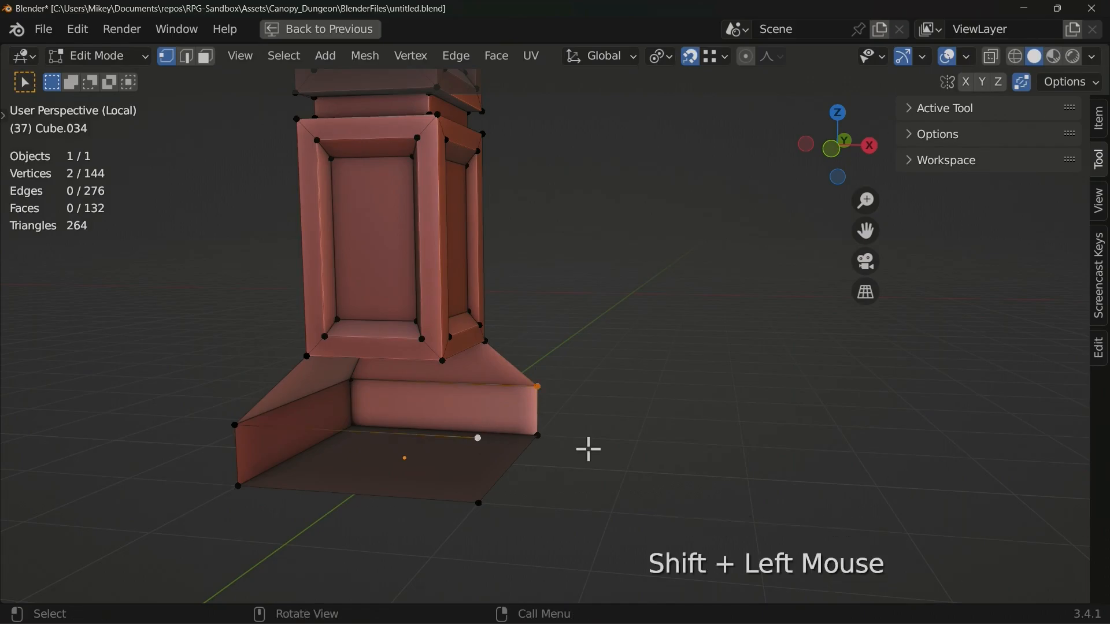
{"action": "key", "text": "f"}
{"action": "left_click", "coordinate": [479, 503]}
{"action": "left_click", "coordinate": [477, 438], "text": "shift"}
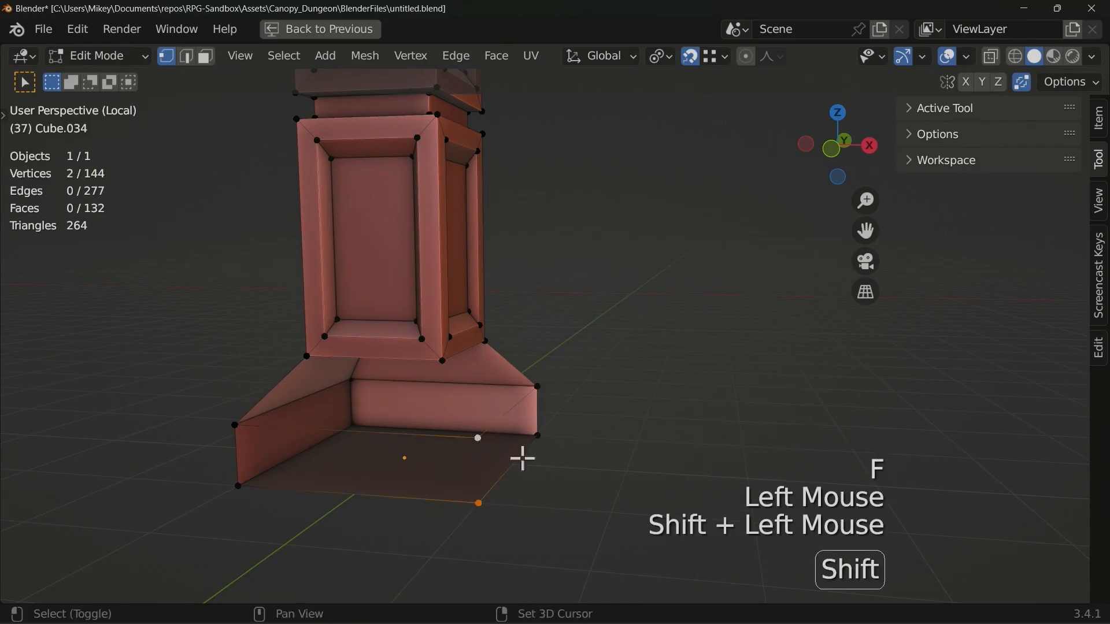
{"action": "key", "text": "f"}
{"action": "left_click", "coordinate": [478, 438]}
{"action": "left_click", "coordinate": [442, 361], "text": "shift"}
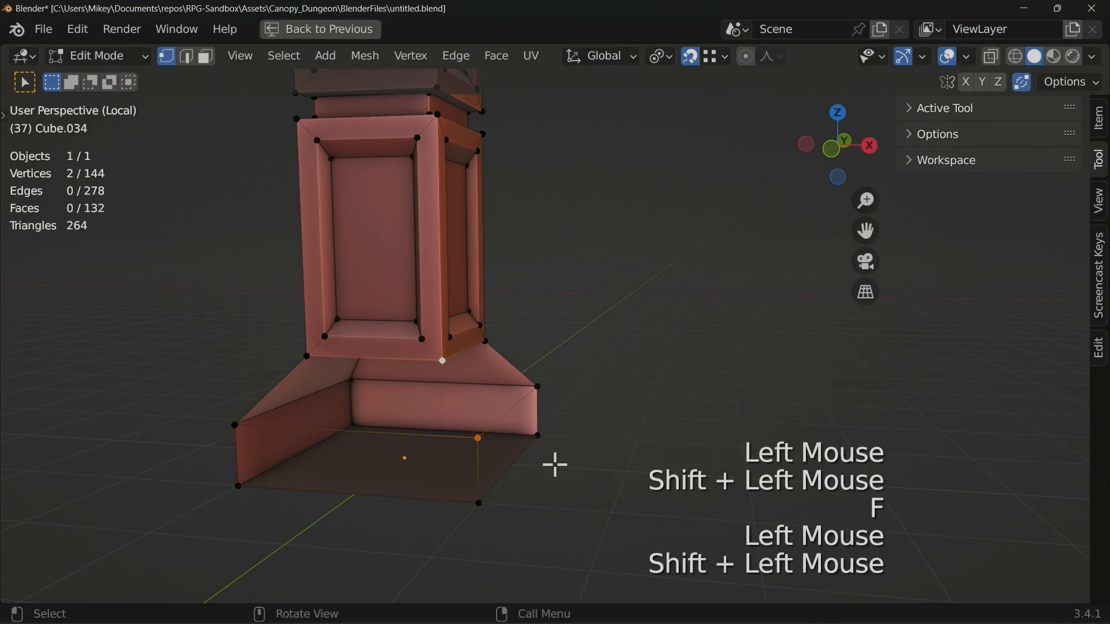
{"action": "key", "text": "f"}
{"action": "left_click", "coordinate": [187, 56]}
Try to fill the base corner's missing faces by filling repeatedly from a single selected edge.
{"action": "left_click", "coordinate": [265, 386]}
{"action": "key", "text": "f"}
{"action": "key", "text": "f"}
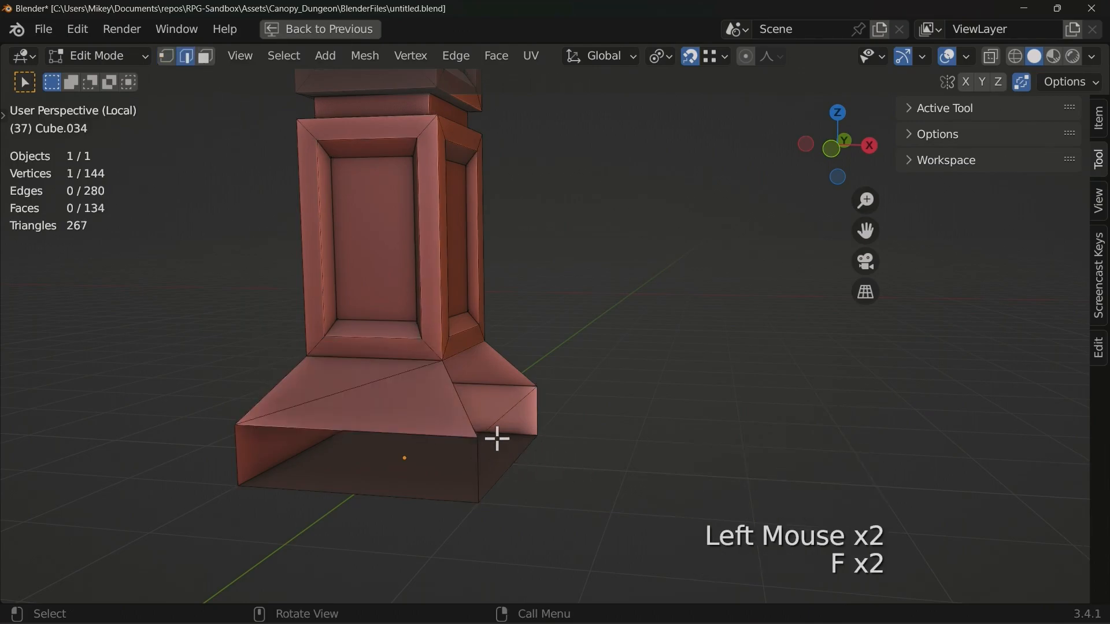
{"action": "key", "text": "f"}
{"action": "key", "text": "f"}
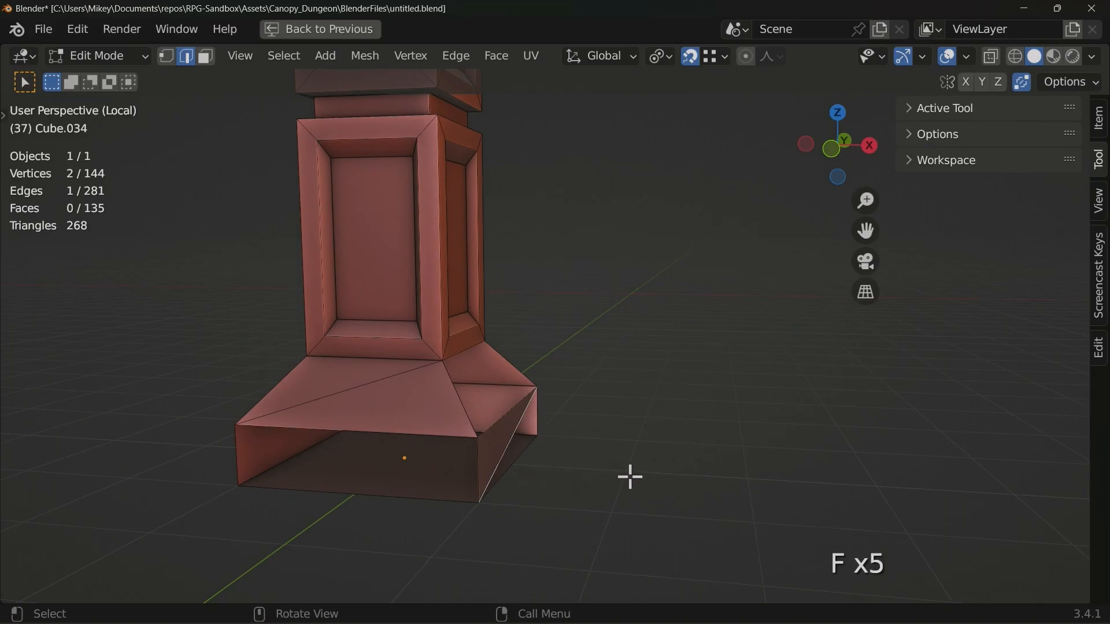
{"action": "key", "text": "ctrl+z"}
{"action": "key", "text": "ctrl+z"}
{"action": "key", "text": "ctrl+z"}
Fill the base corner's two missing sloped faces, each from a pair of opposite edges.
{"action": "left_click", "coordinate": [366, 389]}
{"action": "left_click", "coordinate": [285, 384], "text": "shift"}
{"action": "key", "text": "f"}
{"action": "middle_click_drag", "start_coordinate": [601, 401], "coordinate": [365, 413]}
{"action": "left_click", "coordinate": [370, 414]}
{"action": "left_click", "coordinate": [579, 403], "text": "shift"}
{"action": "key", "text": "f"}
Fill the two missing vertical side faces at the base corner, each from a pair of edges.
{"action": "middle_click_drag", "start_coordinate": [624, 432], "coordinate": [203, 501]}
{"action": "left_click", "coordinate": [177, 495]}
{"action": "key", "text": "f"}
{"action": "key", "text": "ctrl+z"}
{"action": "left_click", "coordinate": [447, 530], "text": "shift"}
{"action": "key", "text": "f"}
{"action": "left_click", "coordinate": [535, 495]}
{"action": "left_click", "coordinate": [553, 478], "text": "shift"}
{"action": "key", "text": "f"}
Select the whole pillar mesh and merge its vertices by distance.
{"action": "scroll", "coordinate": [608, 420], "scroll_direction": "down", "scroll_amount": 2}
{"action": "scroll", "coordinate": [608, 421], "scroll_direction": "up", "scroll_amount": 1}
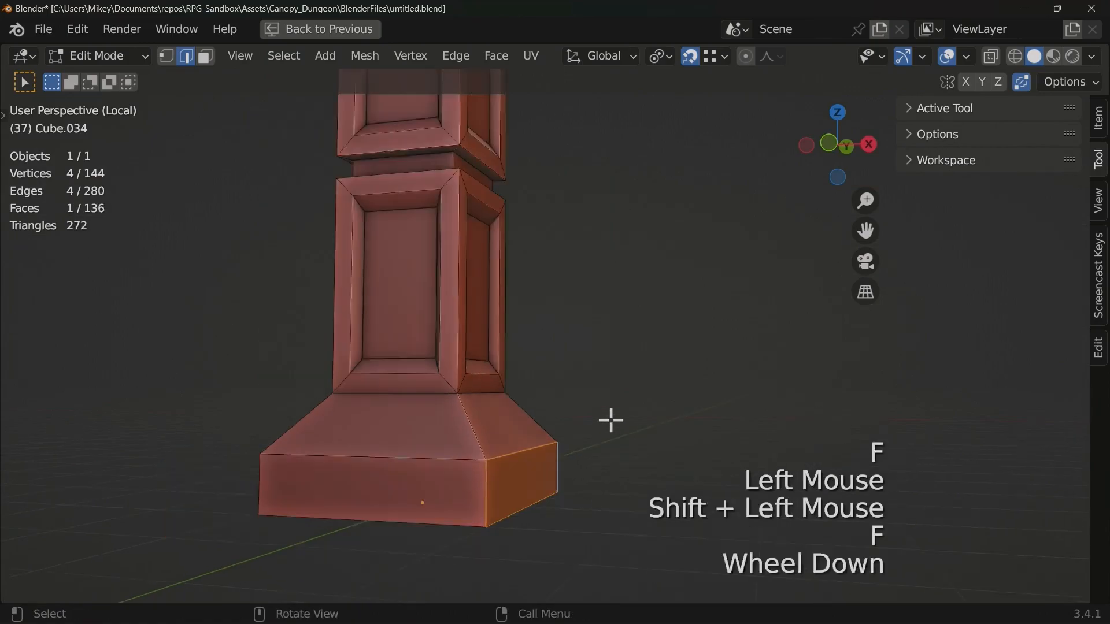
{"action": "key", "text": "a"}
{"action": "key", "text": "m"}
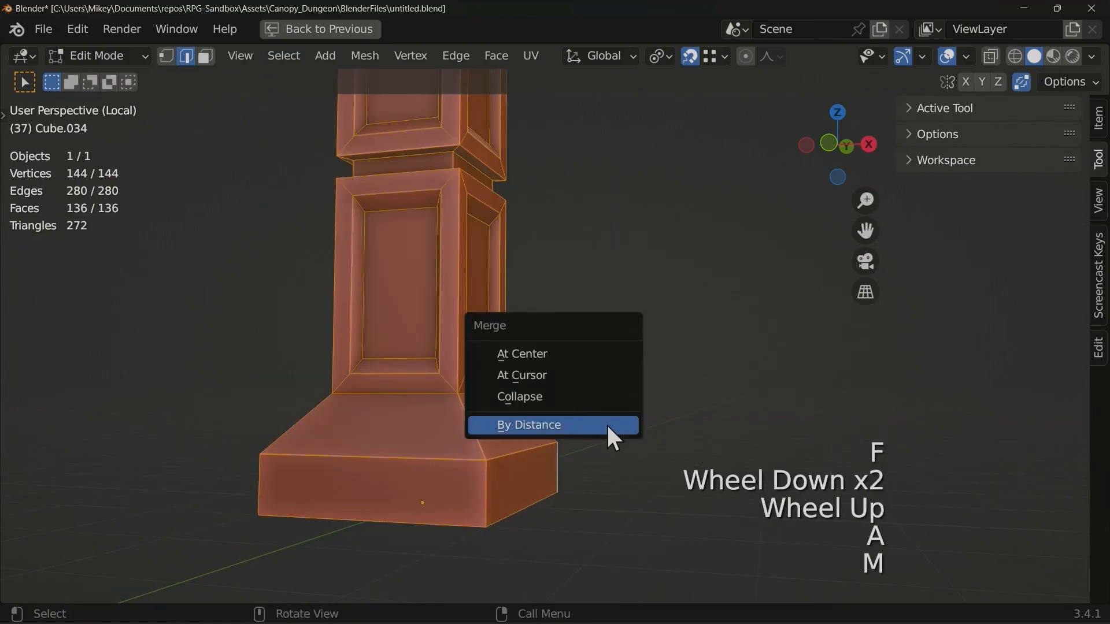
{"action": "left_click", "coordinate": [605, 423]}
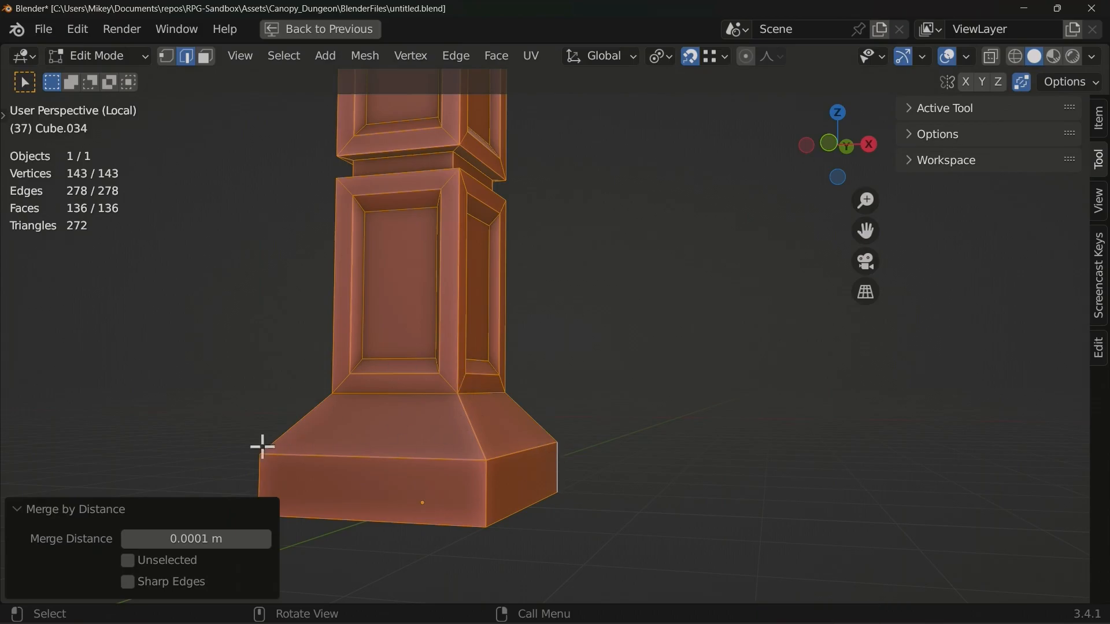
Extrude the top outer vertex beside the lowest panelled block's missing corner about -1.175 m along X in vertex selection, snapping to the block's far side.
{"action": "middle_click_drag", "start_coordinate": [281, 456], "coordinate": [1054, 34]}
{"action": "middle_click_drag", "start_coordinate": [752, 202], "coordinate": [411, 253]}
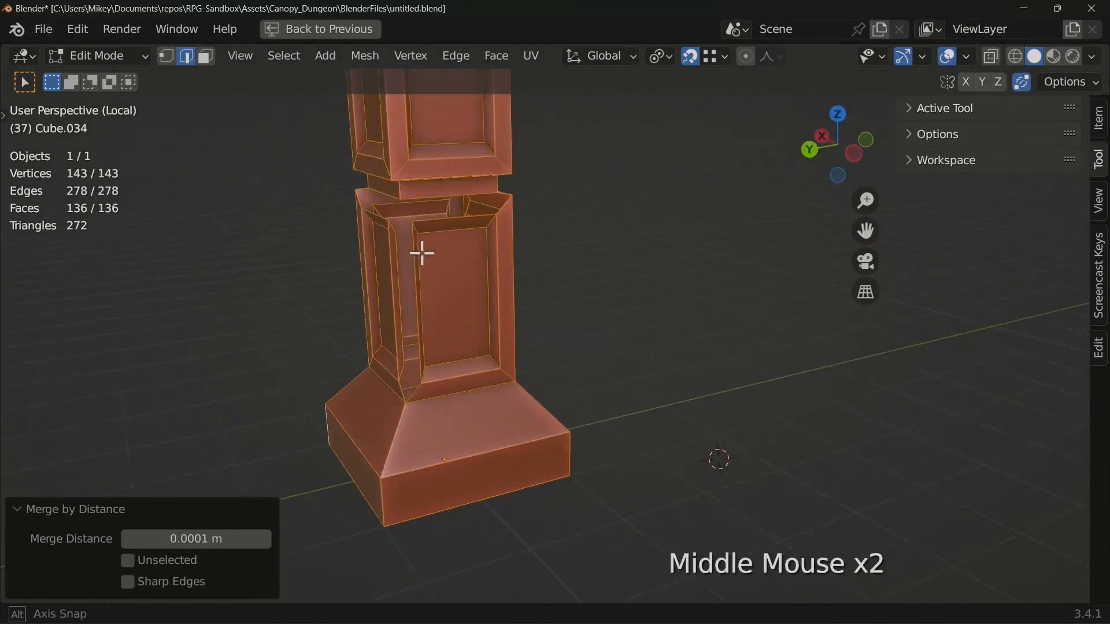
{"action": "scroll", "coordinate": [512, 310], "scroll_direction": "up", "scroll_amount": 2}
{"action": "middle_click_drag", "start_coordinate": [513, 309], "coordinate": [459, 489], "text": "shift"}
{"action": "left_click", "coordinate": [733, 359]}
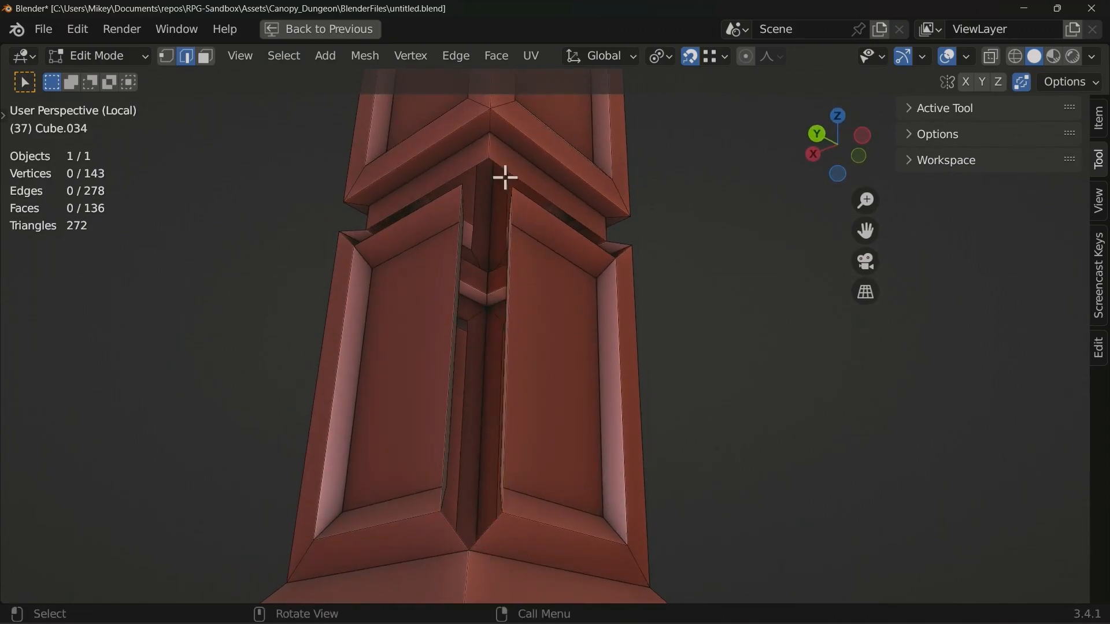
{"action": "middle_click_drag", "start_coordinate": [484, 172], "coordinate": [559, 244]}
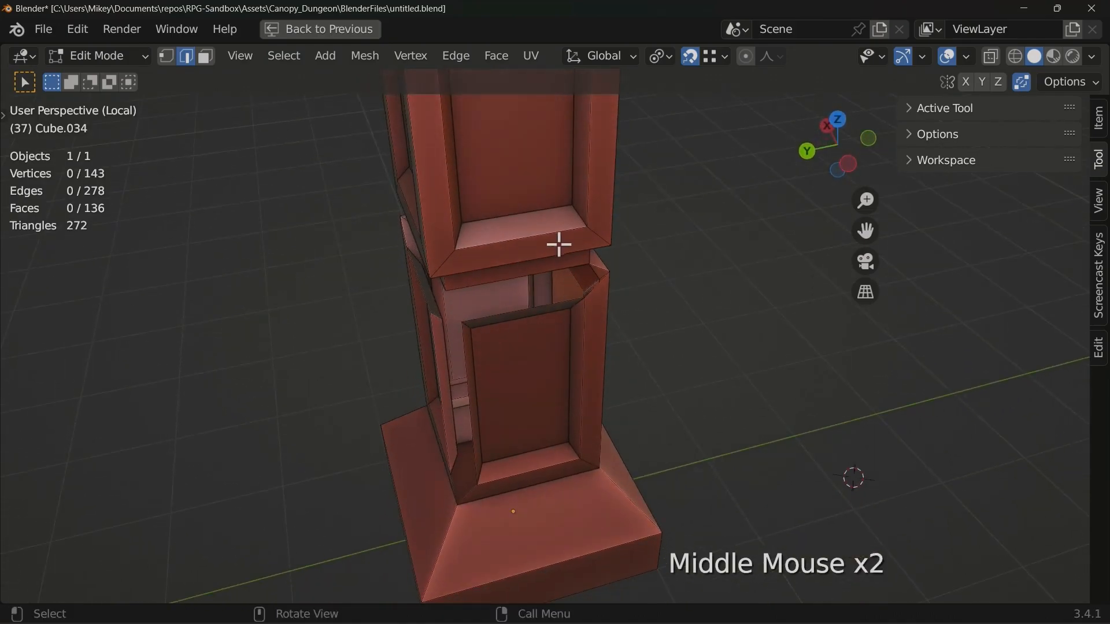
{"action": "middle_click_drag", "start_coordinate": [624, 283], "coordinate": [370, 278]}
{"action": "left_click", "coordinate": [166, 56]}
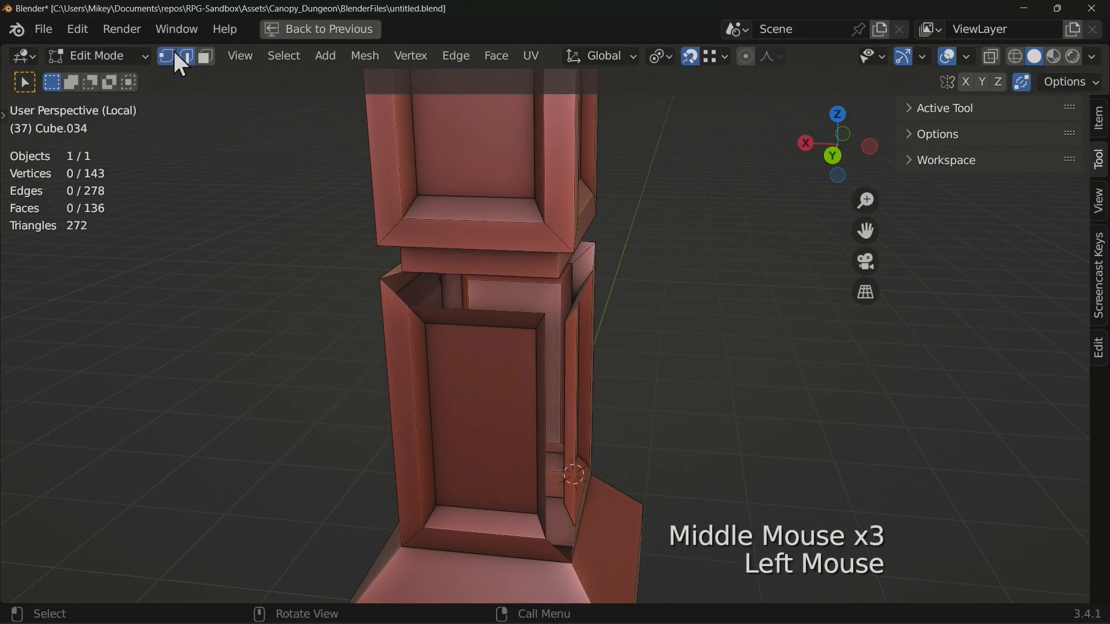
{"action": "left_click", "coordinate": [380, 279]}
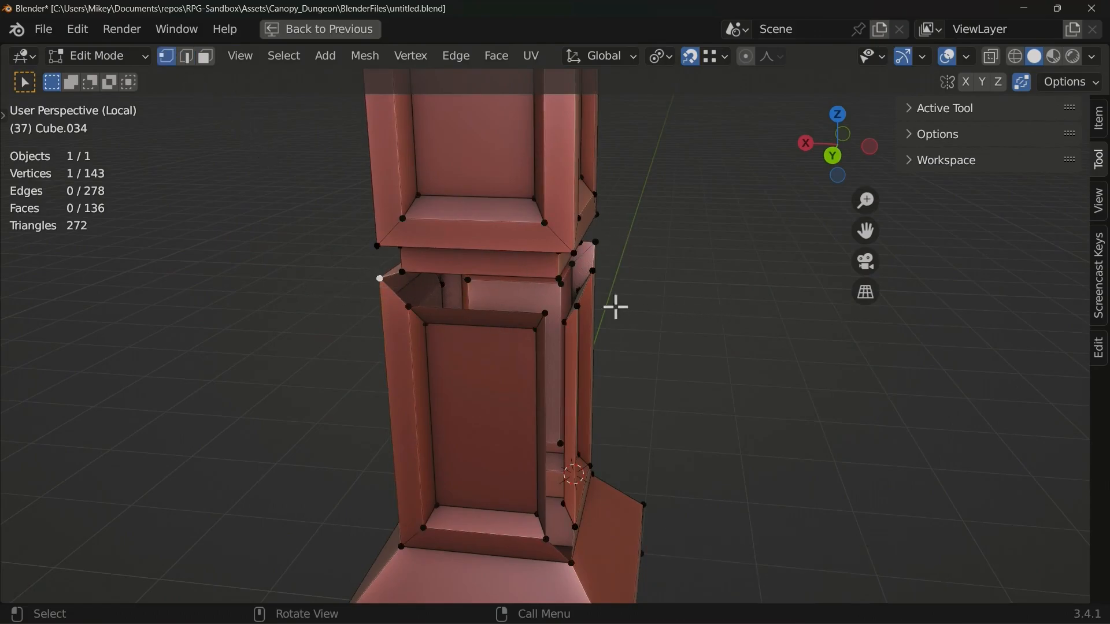
{"action": "key", "text": "e"}
{"action": "key", "text": "x"}
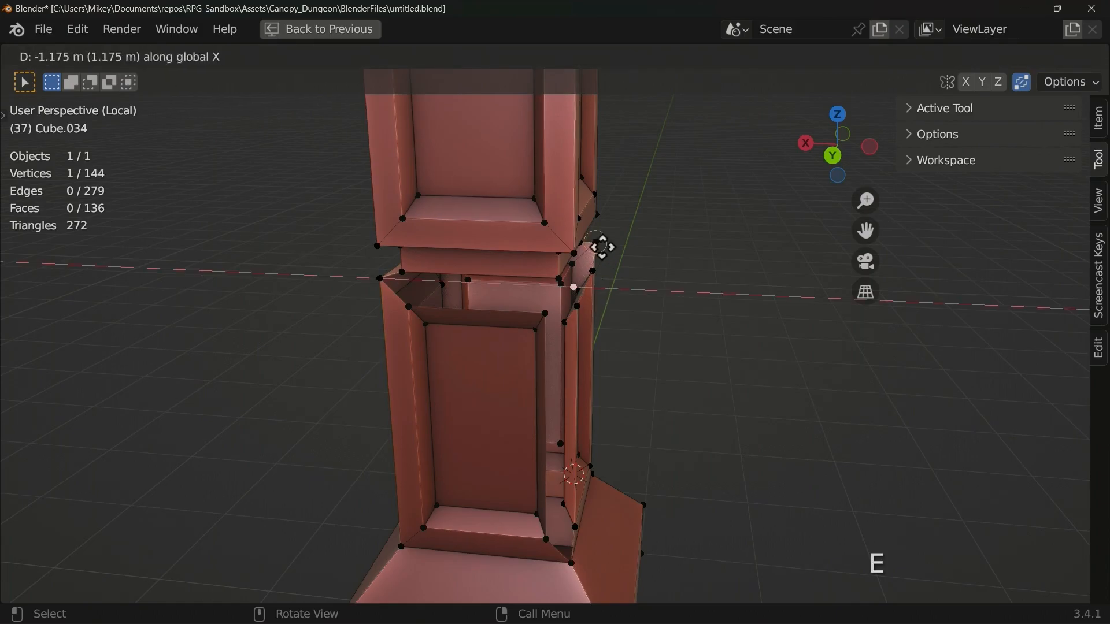
{"action": "left_click", "coordinate": [599, 241]}
Connect the new corner vertex of the lowest panelled block to the top outer vertex on the adjoining side with an edge.
{"action": "middle_click_drag", "start_coordinate": [698, 285], "coordinate": [557, 317]}
{"action": "left_click", "coordinate": [749, 256], "text": "shift"}
{"action": "key", "text": "f"}
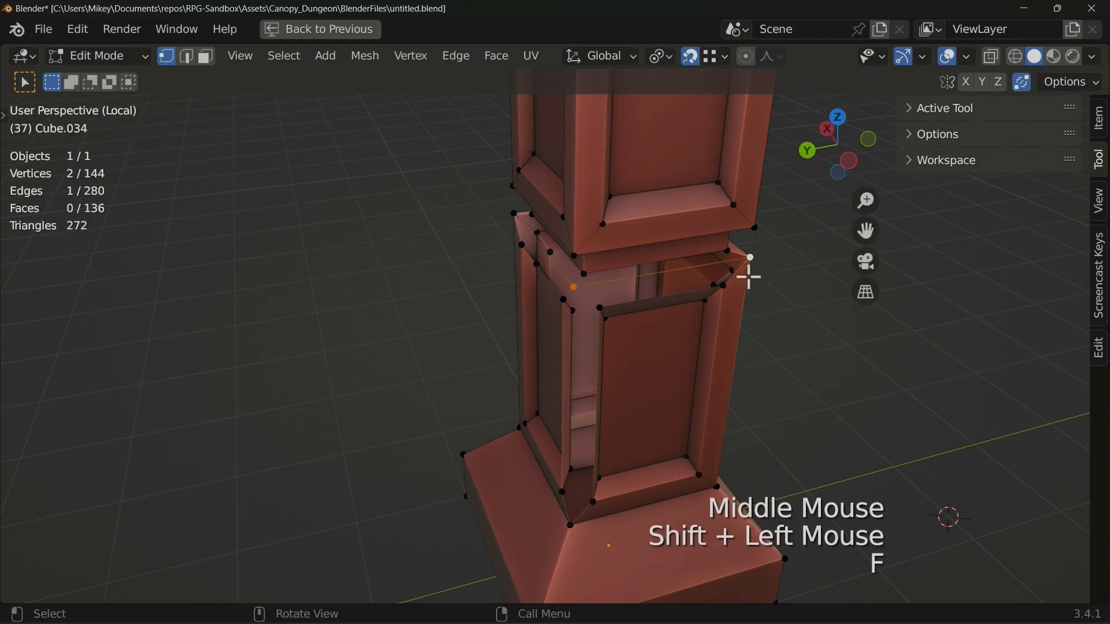
Connect the neck's lower corner vertex to the new top corner vertex of the lowest panelled block with an edge.
{"action": "left_click", "coordinate": [585, 272]}
{"action": "left_click", "coordinate": [572, 286], "text": "shift"}
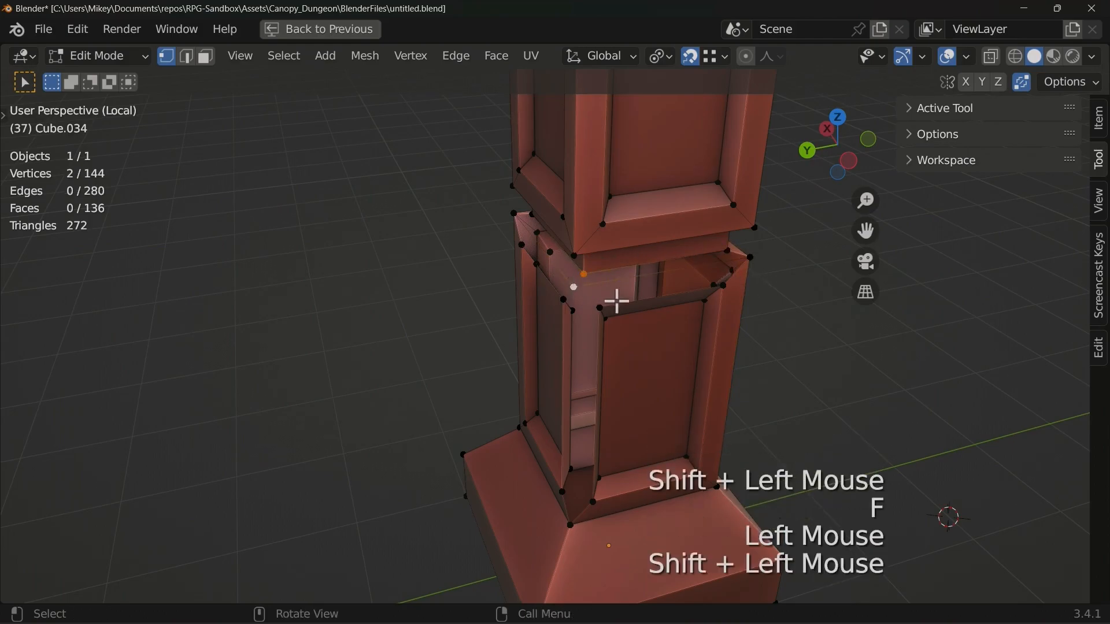
{"action": "key", "text": "f"}
Fill the two missing top faces between the neck and the lowest block's outer rim, working from edge selection.
{"action": "left_click", "coordinate": [187, 61]}
{"action": "middle_click_drag", "start_coordinate": [578, 272], "coordinate": [409, 252]}
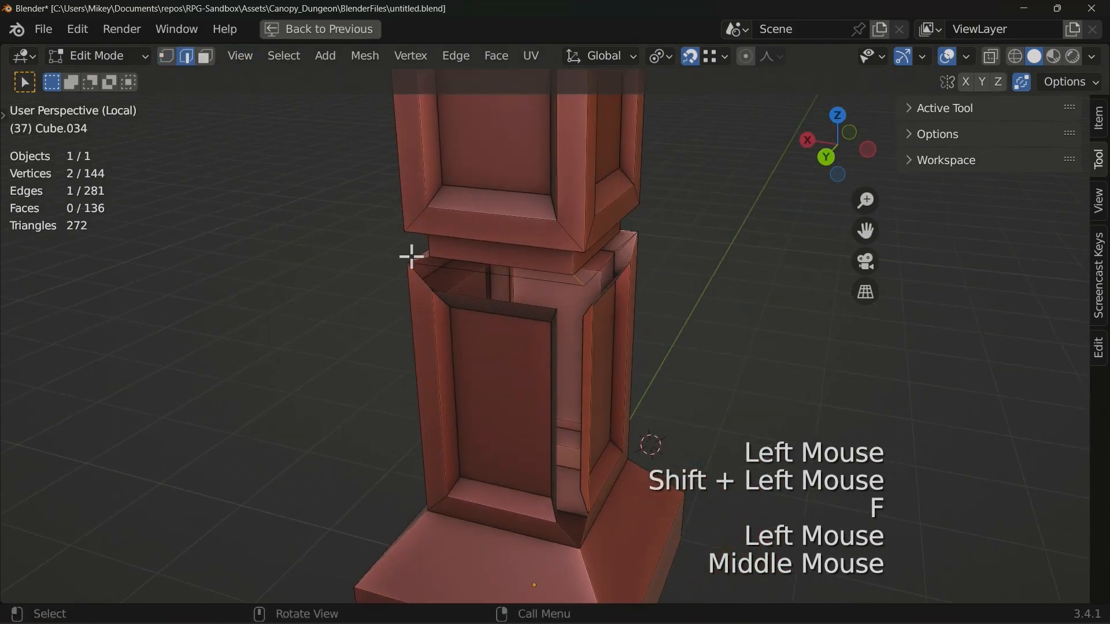
{"action": "left_click", "coordinate": [419, 257]}
{"action": "key", "text": "f"}
{"action": "key", "text": "f"}
{"action": "middle_click_drag", "start_coordinate": [654, 315], "coordinate": [542, 282]}
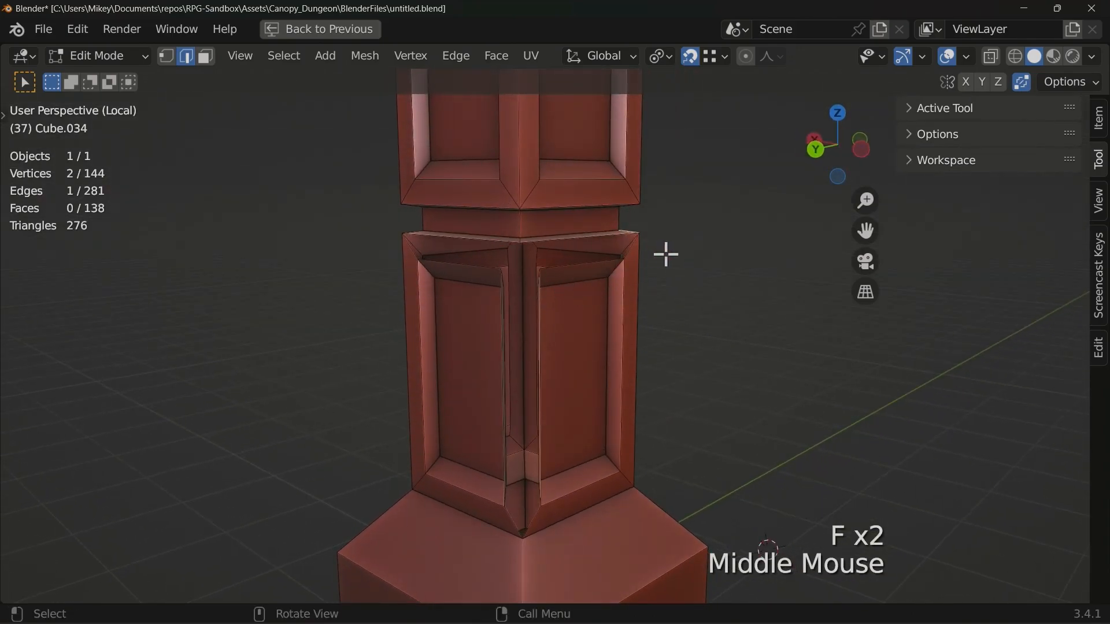
Connect the lowest block's new top corner vertex to the nearest upper panel-opening vertex on each of the two adjoining sides with edges.
{"action": "left_click", "coordinate": [167, 56]}
{"action": "left_click", "coordinate": [544, 269]}
{"action": "middle_click_drag", "start_coordinate": [544, 268], "coordinate": [643, 359]}
{"action": "left_click", "coordinate": [537, 242], "text": "shift"}
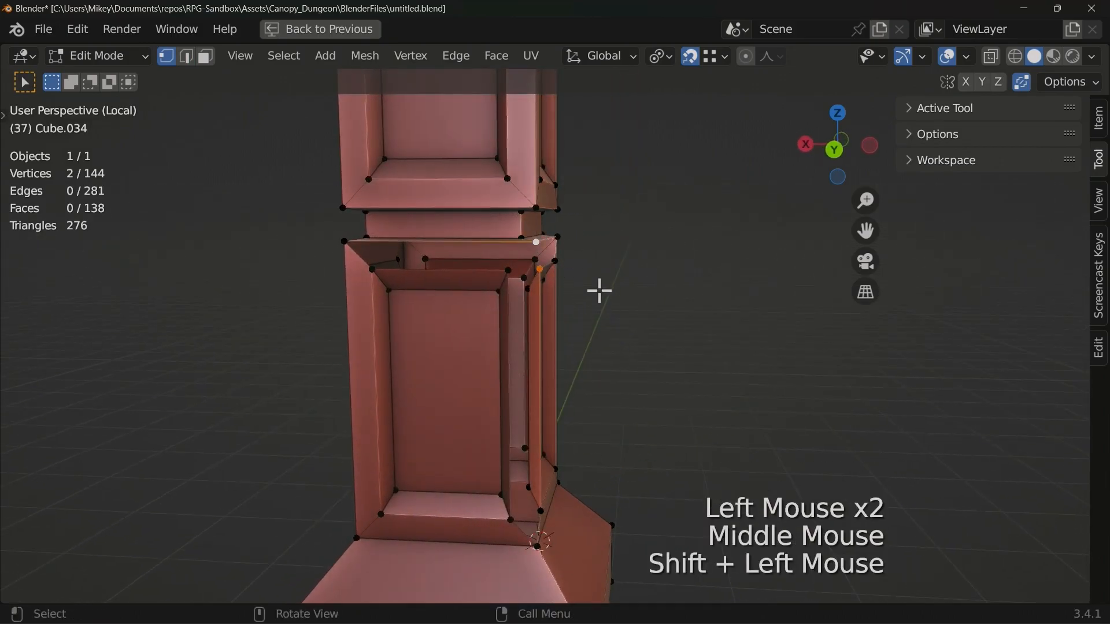
{"action": "key", "text": "f"}
{"action": "left_click", "coordinate": [538, 243]}
{"action": "left_click", "coordinate": [509, 270], "text": "shift"}
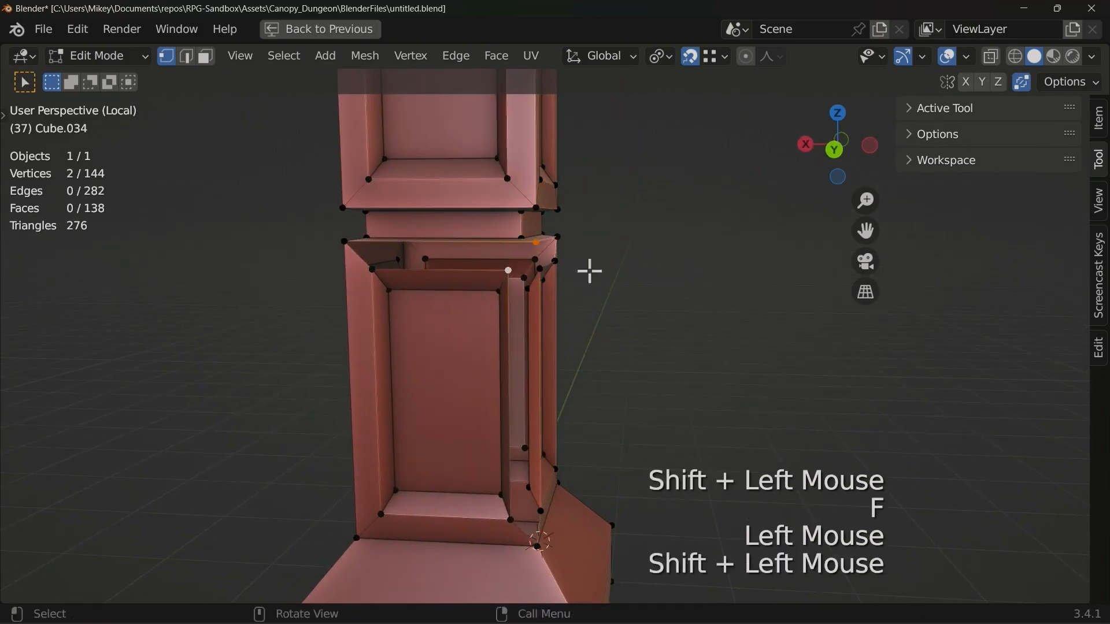
{"action": "key", "text": "f"}
{"action": "middle_click_drag", "start_coordinate": [681, 288], "coordinate": [560, 292]}
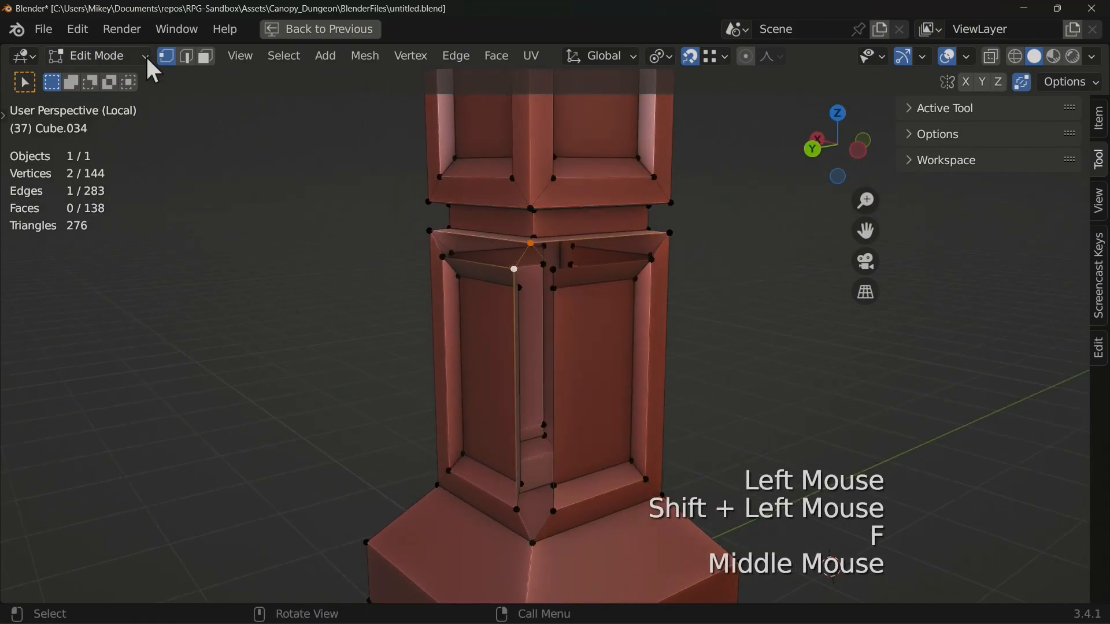
Fill the two missing upper frame faces above the lowest block's panels on both sides of the corner, using edge selection.
{"action": "left_click", "coordinate": [191, 56]}
{"action": "left_click", "coordinate": [532, 299]}
{"action": "key", "text": "f"}
{"action": "left_click", "coordinate": [550, 255]}
{"action": "key", "text": "f"}
{"action": "left_click", "coordinate": [663, 249], "text": "shift"}
{"action": "key", "text": "f"}
{"action": "middle_click_drag", "start_coordinate": [706, 272], "coordinate": [750, 252]}
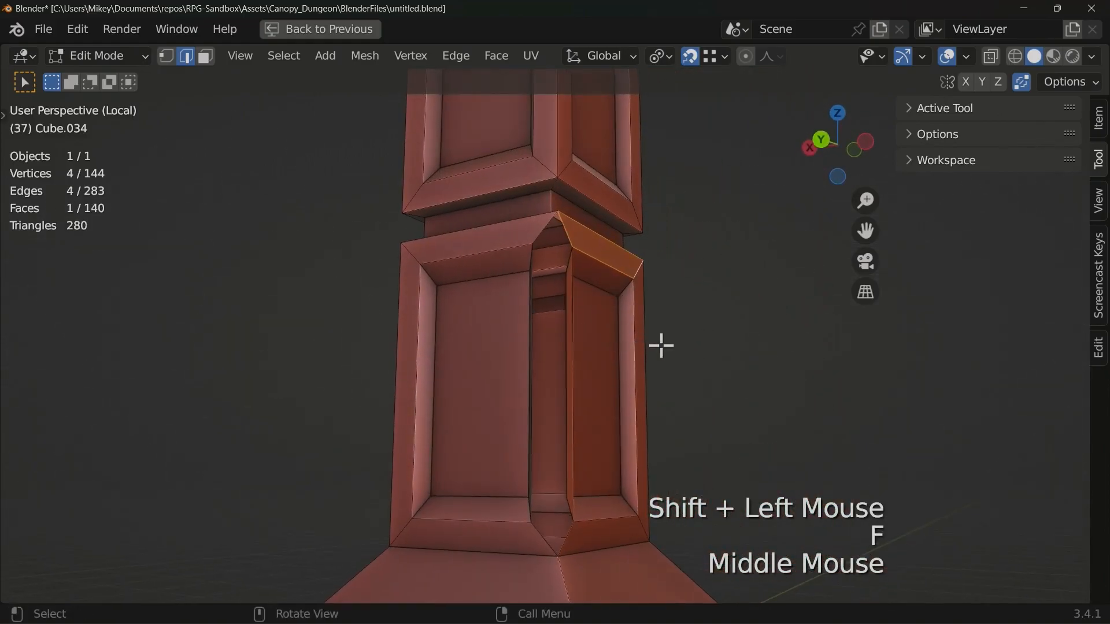
Connect the lowest block's top corner vertex to the bottom corner vertex at the base with a vertical edge.
{"action": "middle_click_drag", "start_coordinate": [654, 341], "coordinate": [625, 337]}
{"action": "left_click", "coordinate": [167, 57]}
{"action": "left_click", "coordinate": [540, 218]}
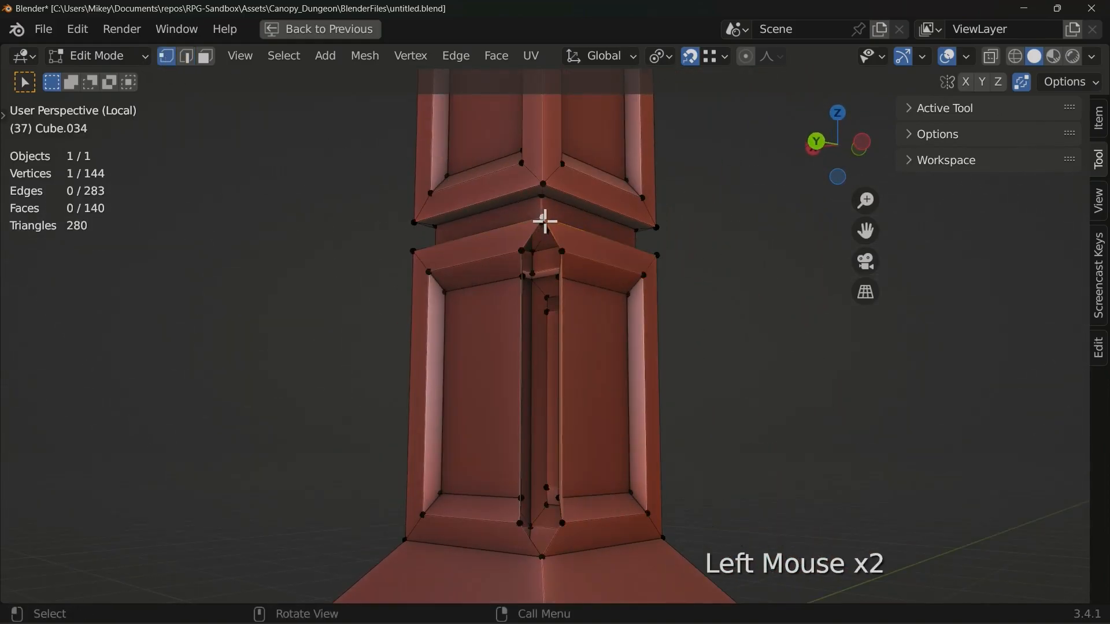
{"action": "left_click", "coordinate": [560, 550], "text": "shift"}
{"action": "key", "text": "f"}
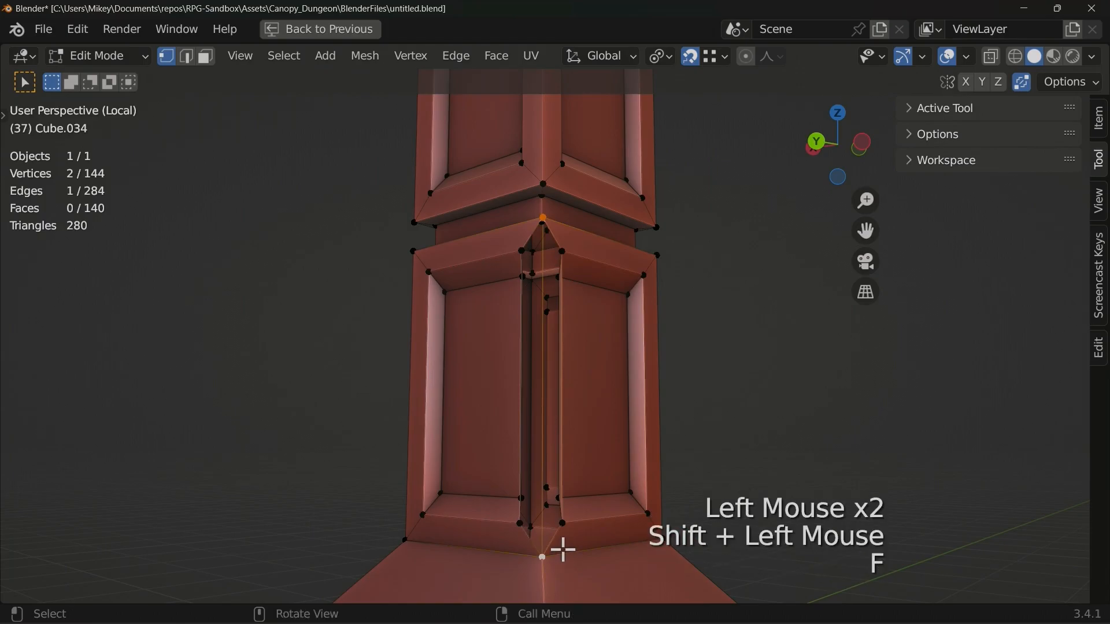
Fill the vertical frame face on one side of the lowest block's corner from the panel-opening edge and the corner edge.
{"action": "left_click", "coordinate": [186, 56]}
{"action": "left_click", "coordinate": [520, 358]}
{"action": "middle_click_drag", "start_coordinate": [520, 357], "coordinate": [571, 384]}
{"action": "left_click", "coordinate": [551, 389], "text": "shift"}
{"action": "key", "text": "f"}
Try to fill the vertical frame face on the corner's other side by extending the edge selection, and undo that fill.
{"action": "left_click", "coordinate": [569, 383], "text": "shift"}
{"action": "mouse_move", "coordinate": [569, 384]}
{"action": "middle_mouse_down"}
{"action": "mouse_move", "coordinate": [636, 397]}
{"action": "mouse_move", "coordinate": [689, 388]}
{"action": "mouse_move", "coordinate": [719, 362]}
{"action": "mouse_move", "coordinate": [503, 317]}
{"action": "mouse_move", "coordinate": [641, 329]}
{"action": "mouse_move", "coordinate": [674, 364]}
{"action": "mouse_move", "coordinate": [522, 280]}
{"action": "mouse_move", "coordinate": [553, 376]}
{"action": "middle_mouse_up"}
{"action": "key", "text": "f"}
{"action": "key", "text": "ctrl+z"}
Fill the remaining vertical frame face of the lowest block from only the corner edge and the adjoining panel-opening edge.
{"action": "left_click", "coordinate": [543, 362]}
{"action": "left_click", "coordinate": [546, 361], "text": "shift"}
{"action": "left_click", "coordinate": [571, 359], "text": "shift"}
{"action": "middle_click_drag", "start_coordinate": [595, 350], "coordinate": [528, 337]}
{"action": "left_click", "coordinate": [528, 337]}
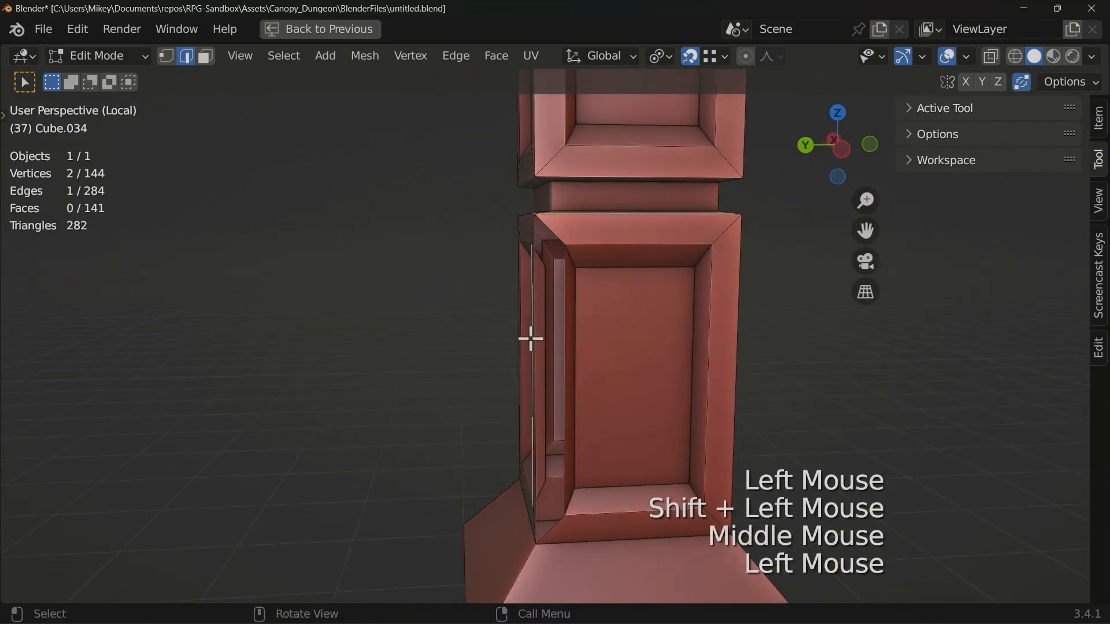
{"action": "left_click", "coordinate": [564, 340]}
{"action": "left_click", "coordinate": [567, 342], "text": "shift"}
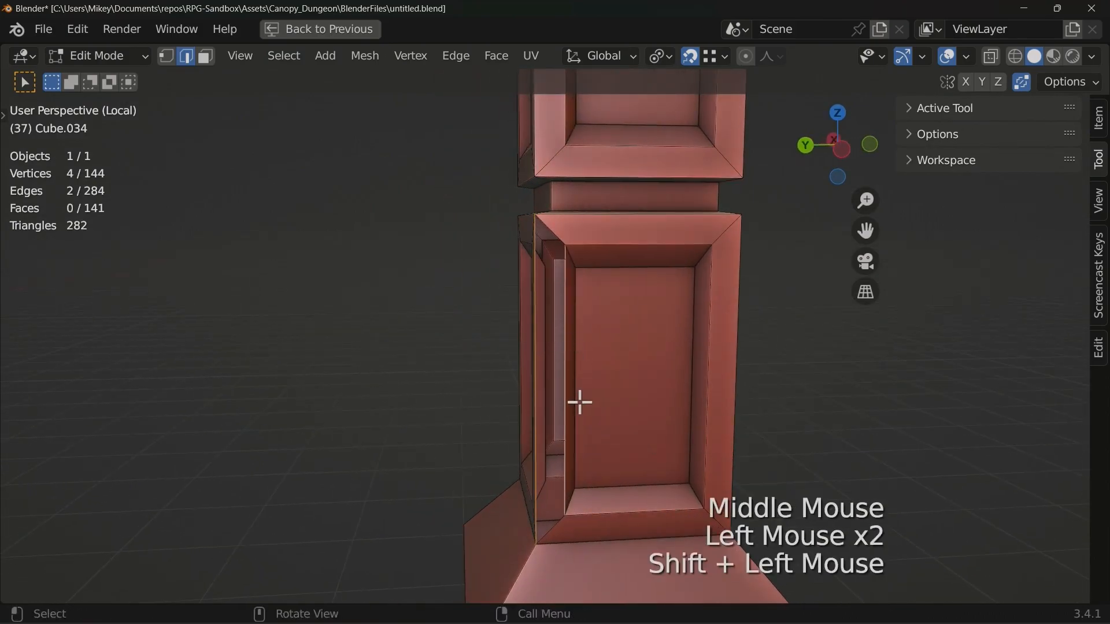
{"action": "key", "text": "f"}
Select all of the repaired pillar's geometry and merge its vertices by distance.
{"action": "middle_click_drag", "start_coordinate": [481, 404], "coordinate": [661, 409]}
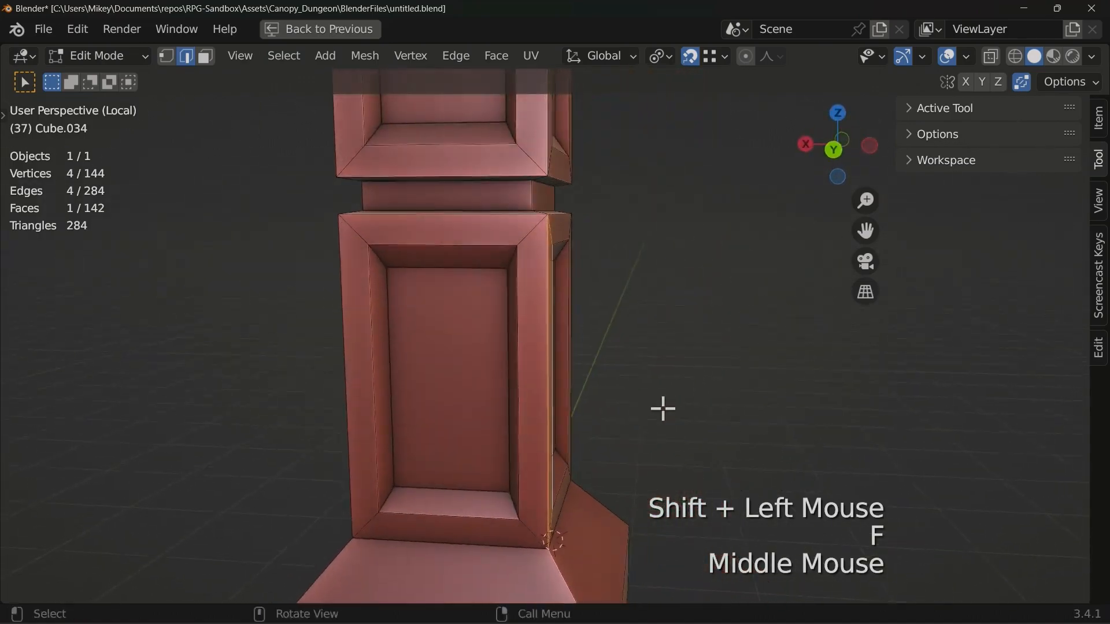
{"action": "scroll", "coordinate": [728, 391], "scroll_direction": "down", "scroll_amount": 4}
{"action": "middle_click_drag", "start_coordinate": [728, 392], "coordinate": [701, 387]}
{"action": "key", "text": "a"}
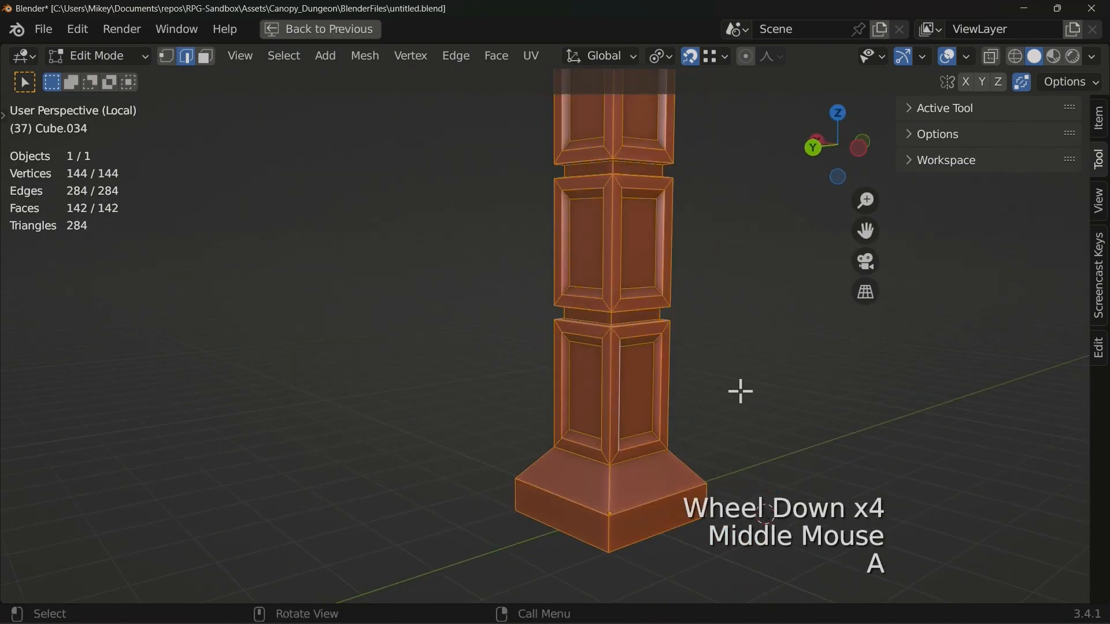
{"action": "key", "text": "m"}
{"action": "left_click", "coordinate": [740, 393]}
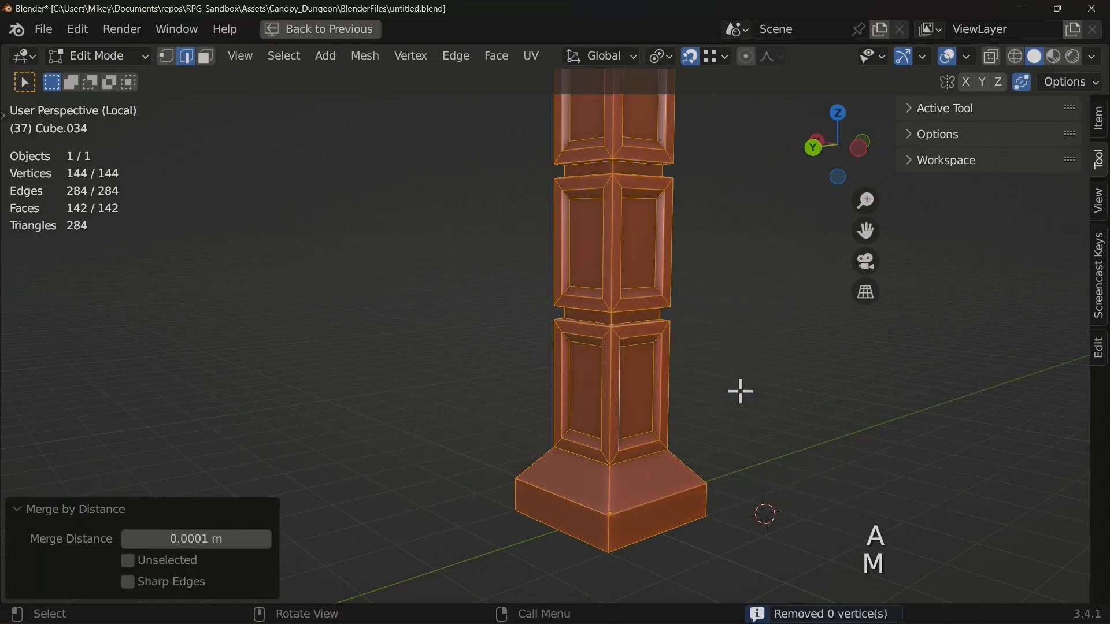
{"action": "middle_click_drag", "start_coordinate": [728, 262], "coordinate": [602, 310], "text": "shift"}
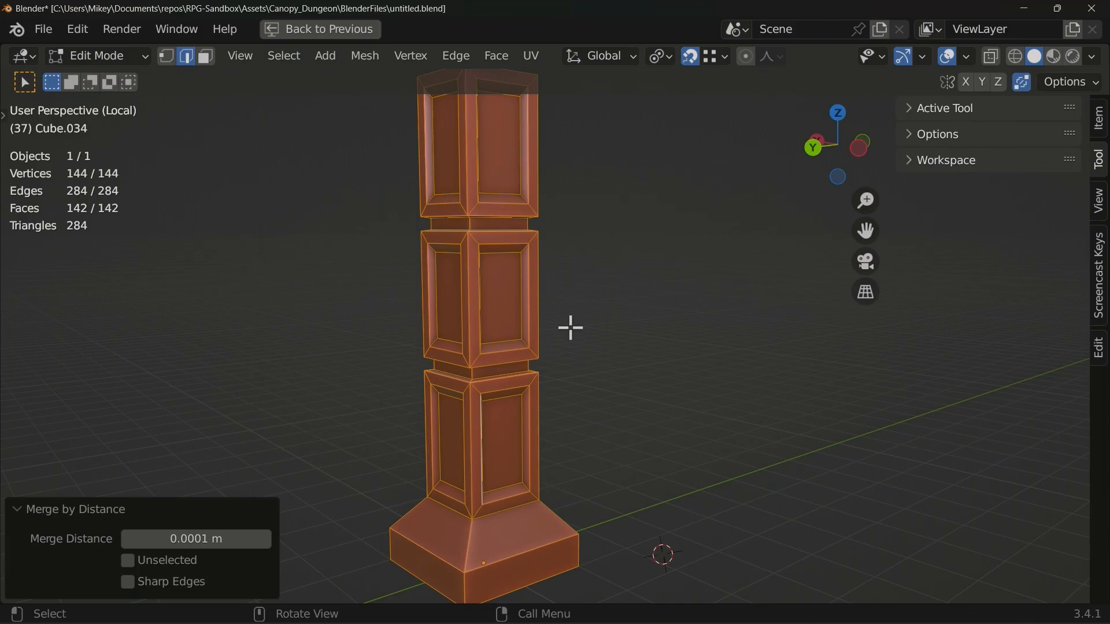
Turn off automatic vertex merging and return the pillar to Object Mode.
{"action": "left_click", "coordinate": [1021, 81]}
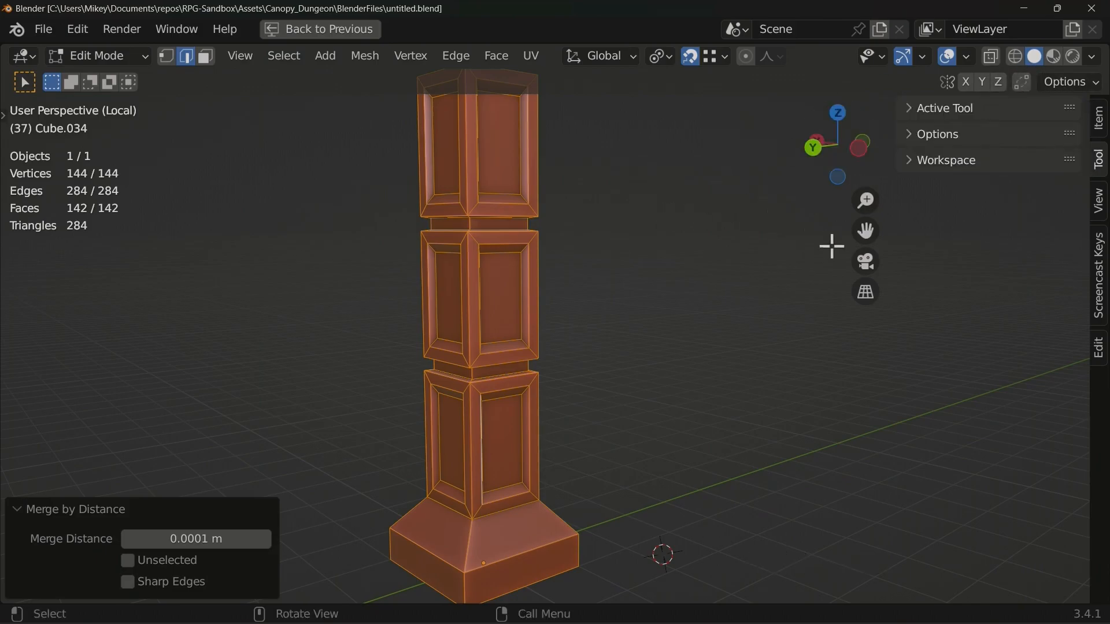
{"action": "middle_click_drag", "start_coordinate": [347, 359], "coordinate": [603, 415]}
{"action": "scroll", "coordinate": [353, 355], "scroll_direction": "down", "scroll_amount": 2}
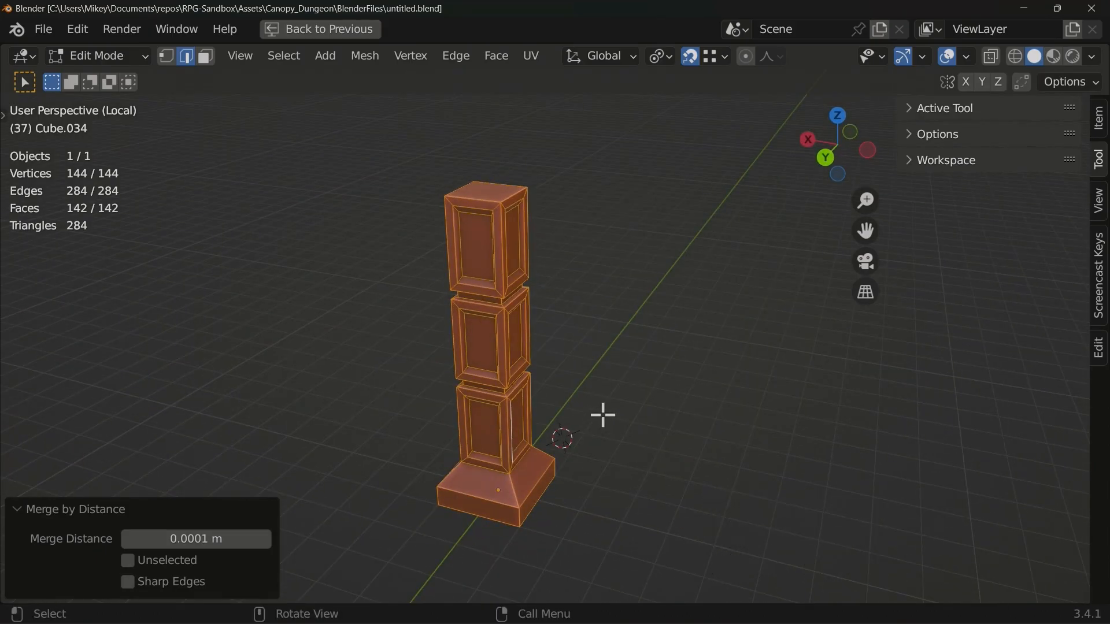
{"action": "middle_click_drag", "start_coordinate": [671, 422], "coordinate": [609, 445]}
{"action": "key", "text": "Tab"}
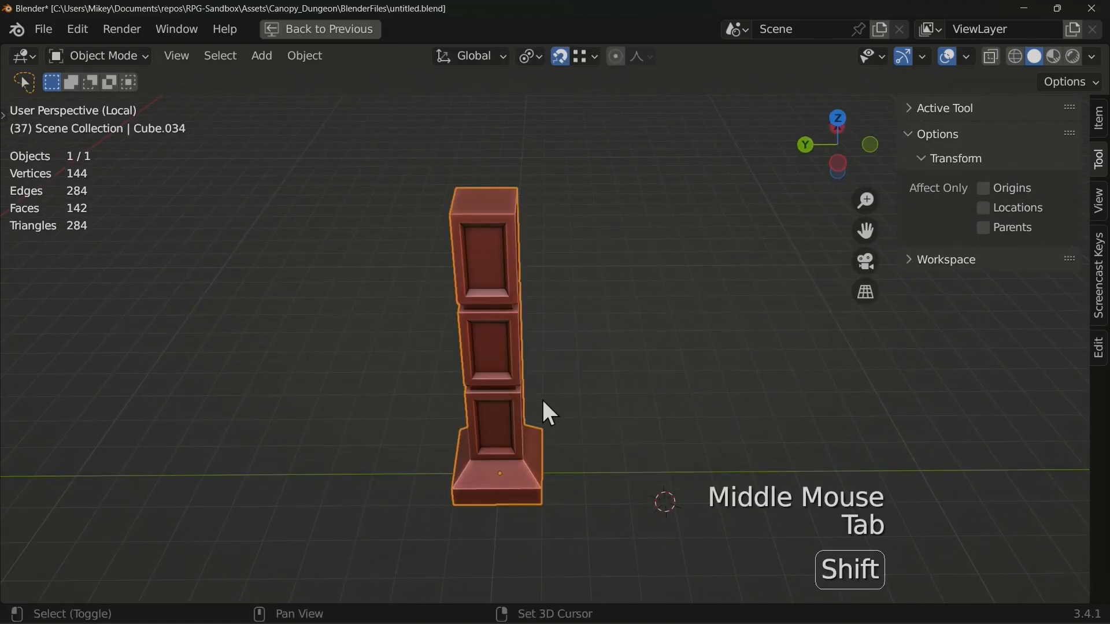
Duplicate the pillar and move the copy -3 m along the global Y axis.
{"action": "key", "text": "shift+d"}
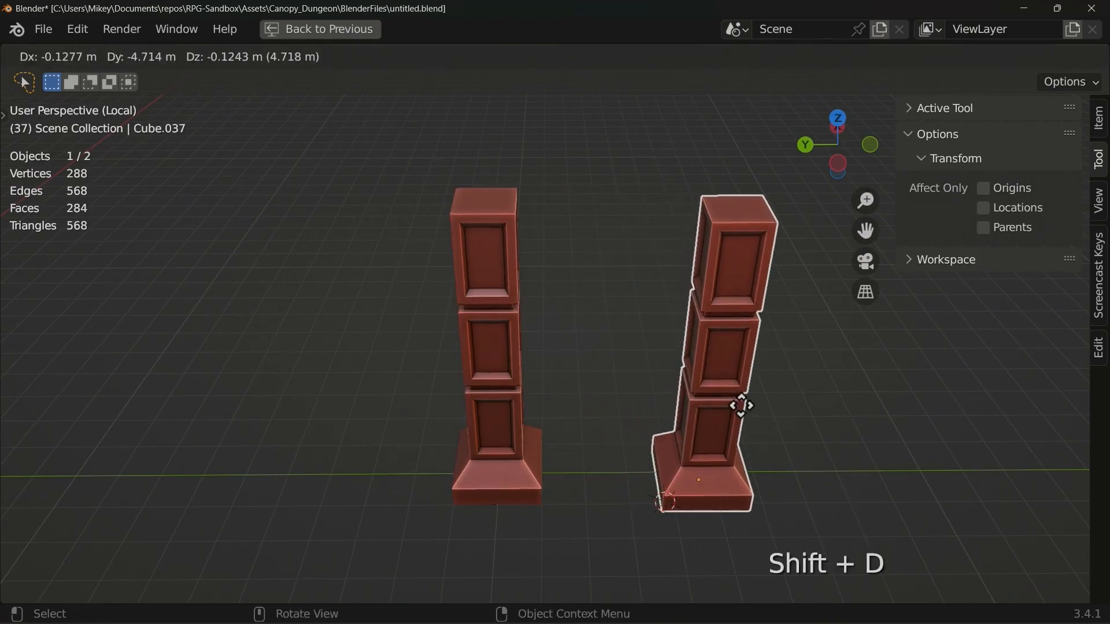
{"action": "type", "text": "y3"}
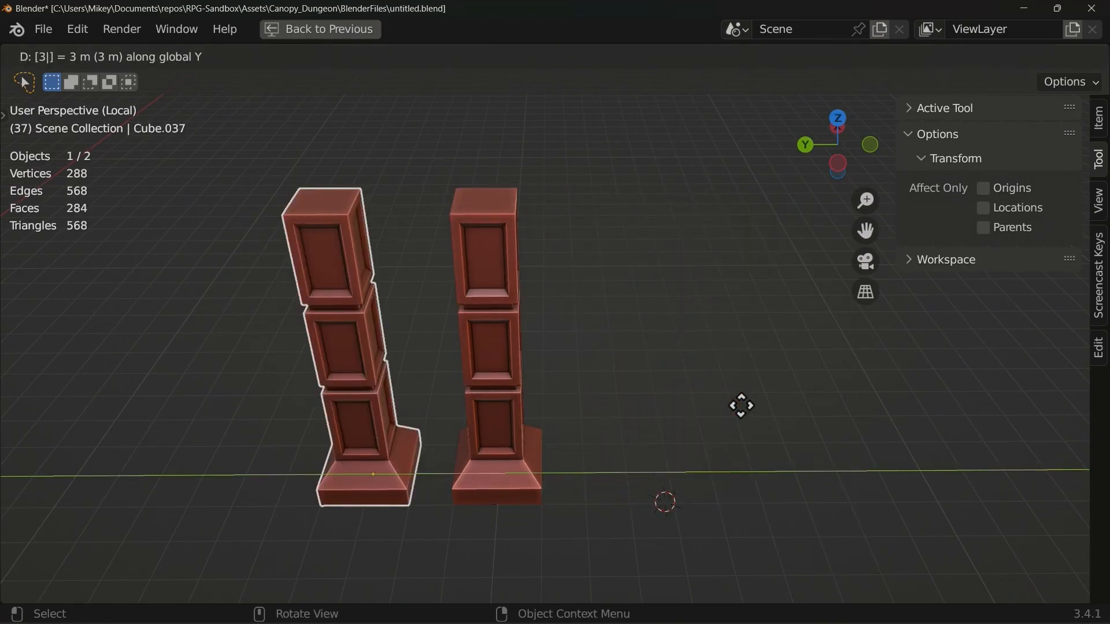
{"action": "key", "text": "minus"}
{"action": "key", "text": "Return"}
{"action": "mouse_move", "coordinate": [747, 441]}
{"action": "middle_mouse_down"}
{"action": "mouse_move", "coordinate": [708, 356]}
{"action": "mouse_move", "coordinate": [758, 423]}
{"action": "middle_mouse_up"}
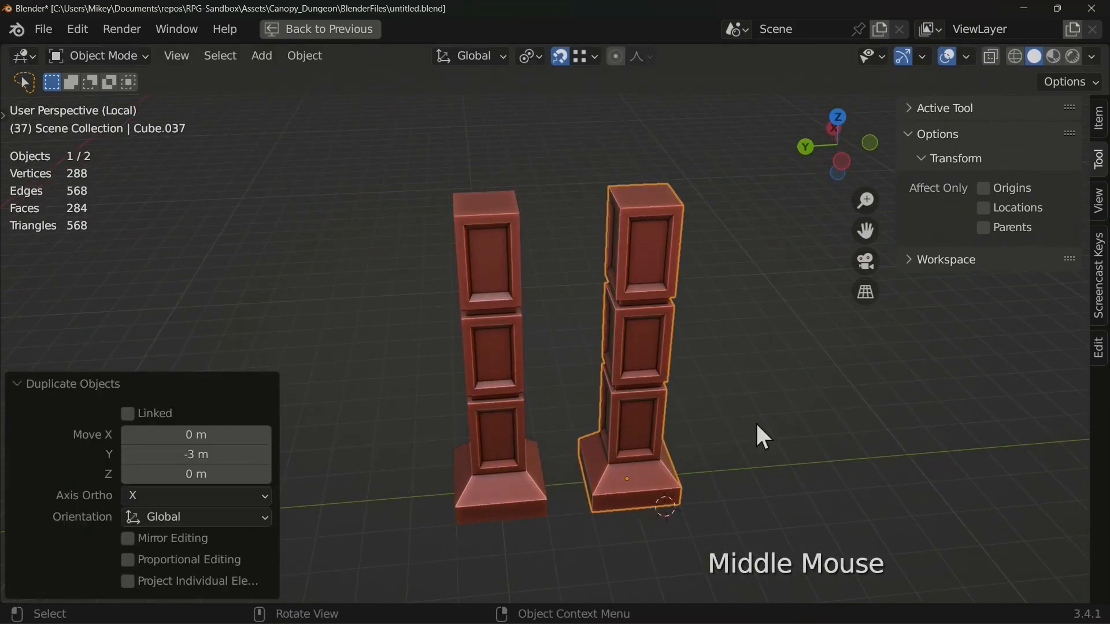